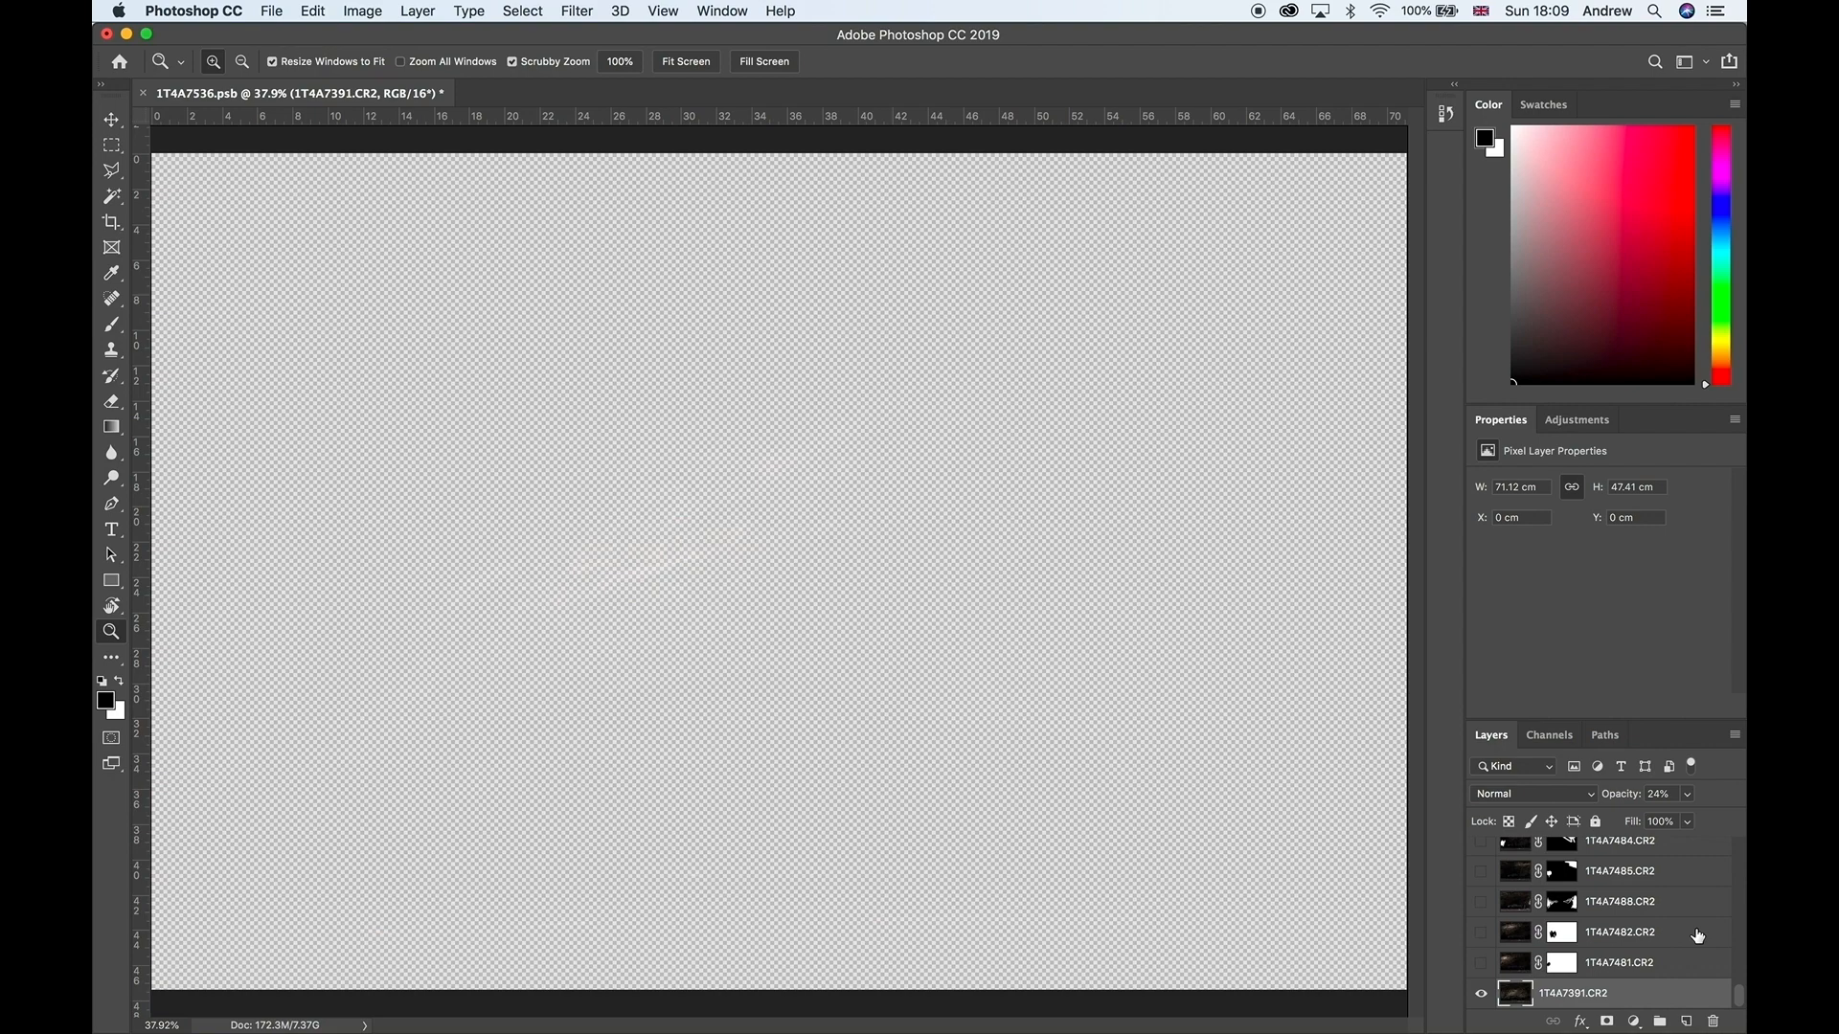
# Step: Show the layers 1T4A7481, 1T4A7482, 1T4A7488 and 1T4A7485 above the base photo
pyautogui.click(1481, 963)
pyautogui.click(1482, 933)
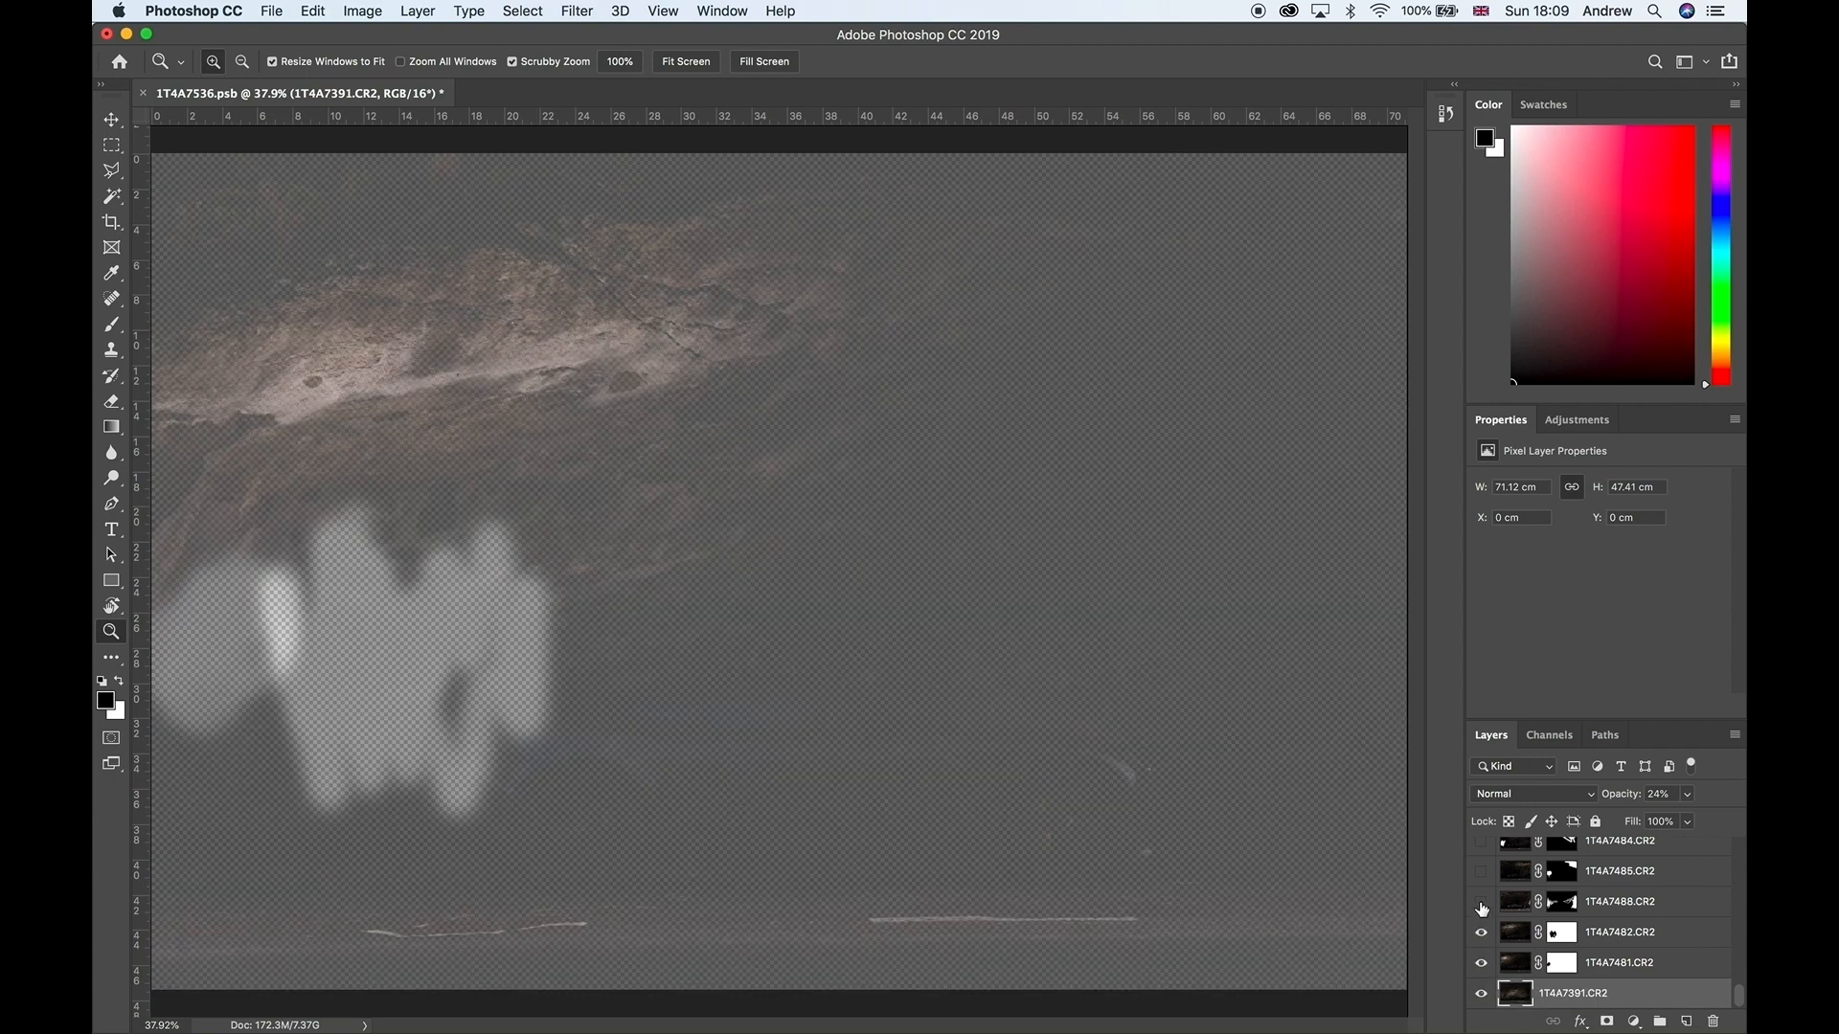
pyautogui.click(1481, 903)
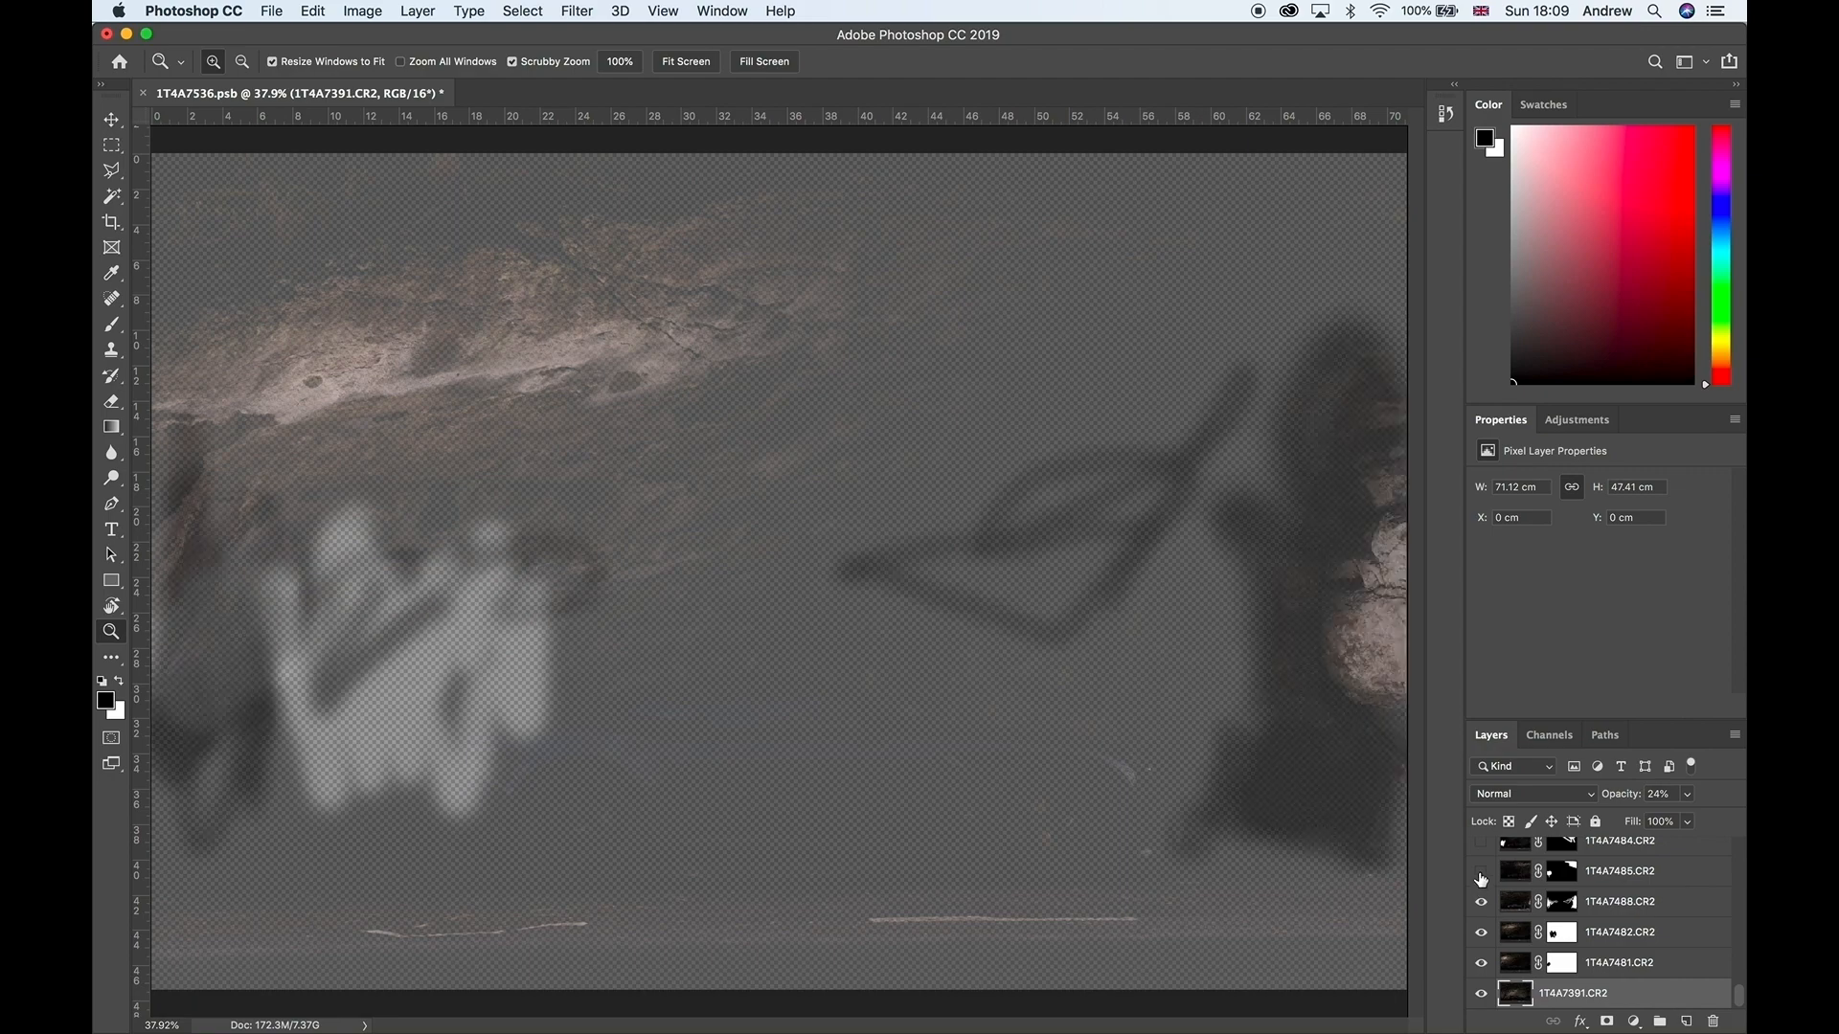
pyautogui.click(1482, 873)
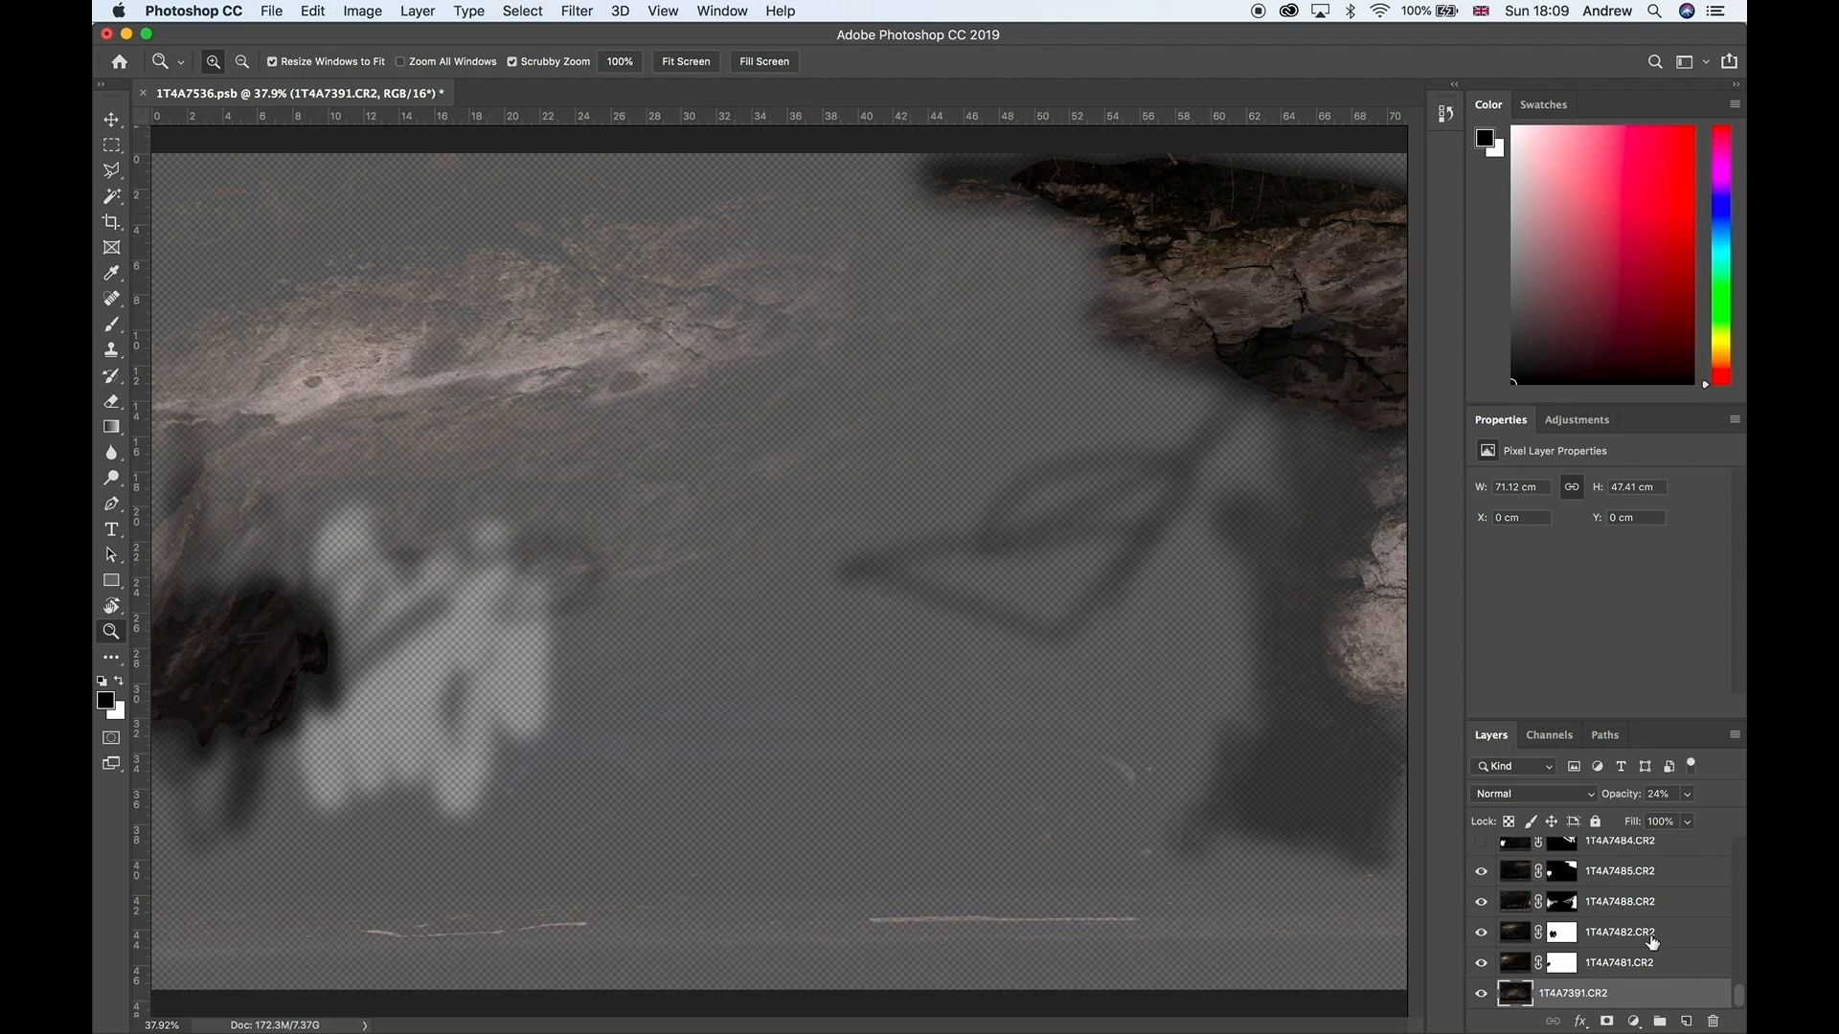
# Step: Show the layers 1T4A7484, 1T4A7483, 1T4A7536, 1T4A7535, 1T4A7534, 1T4A7529 and 1T4A7528
pyautogui.scroll(2, 1557, 914)
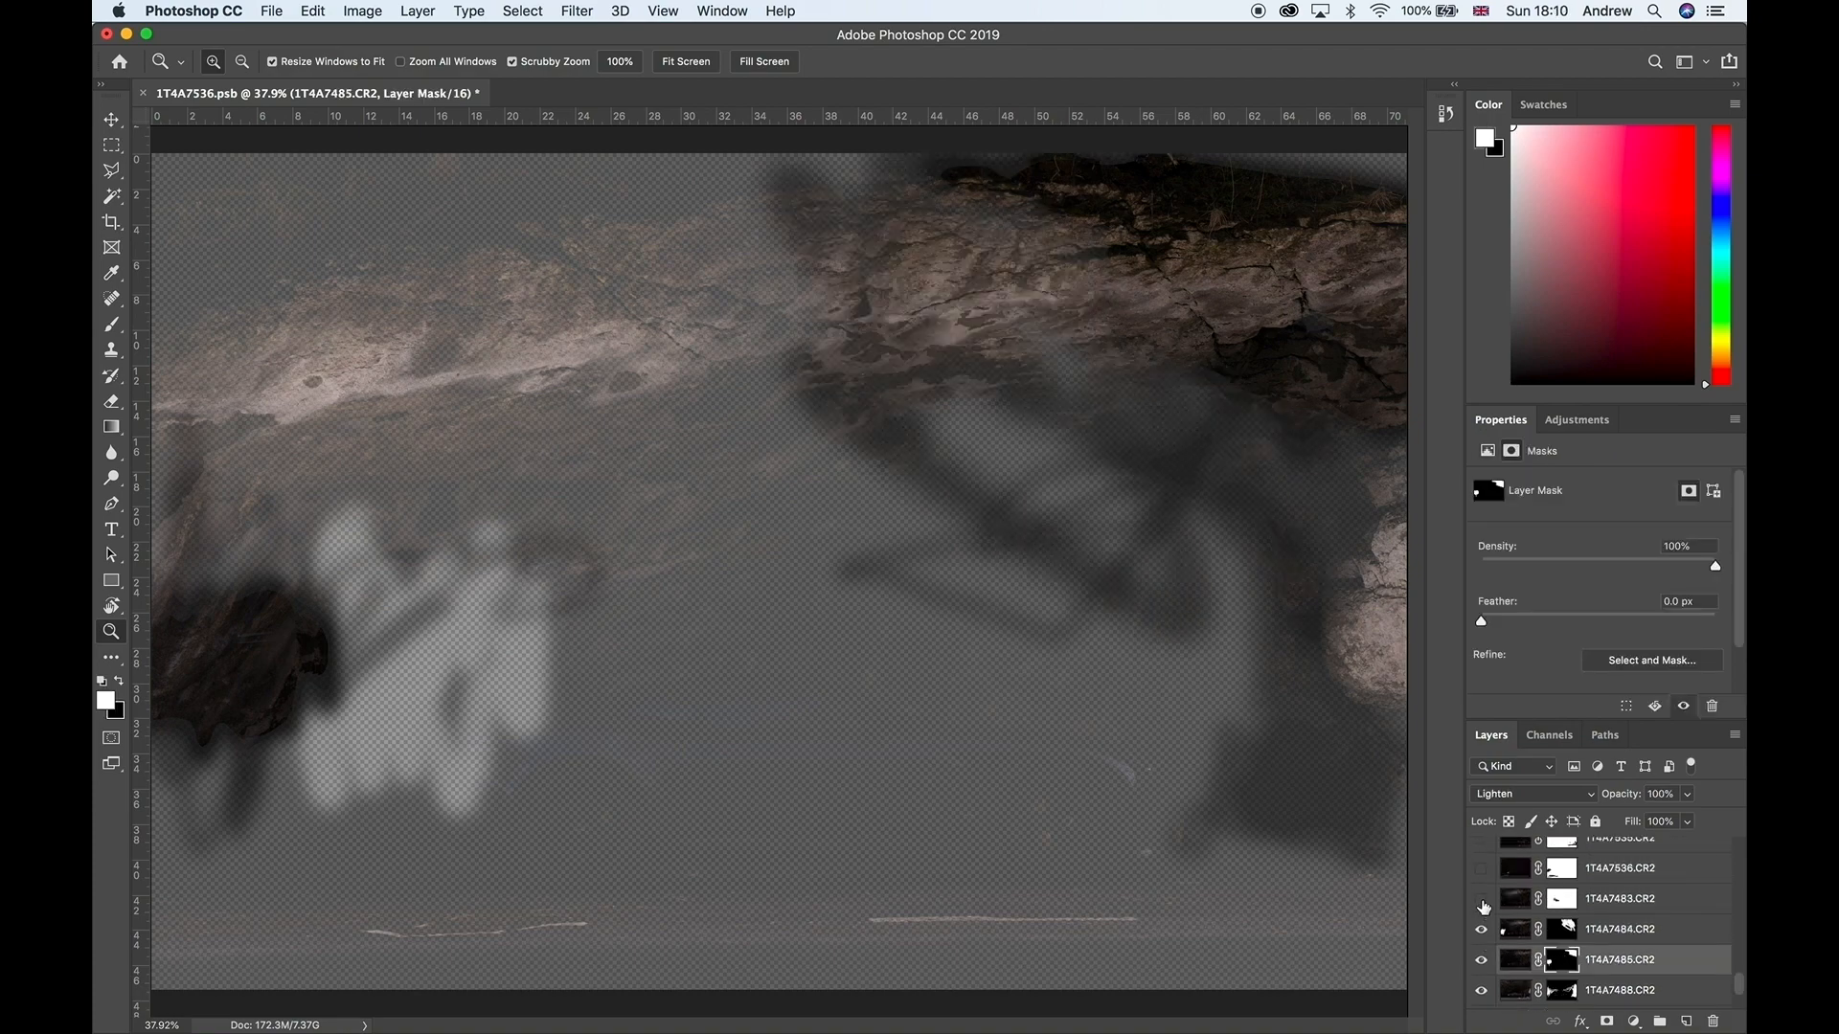
pyautogui.click(1481, 900)
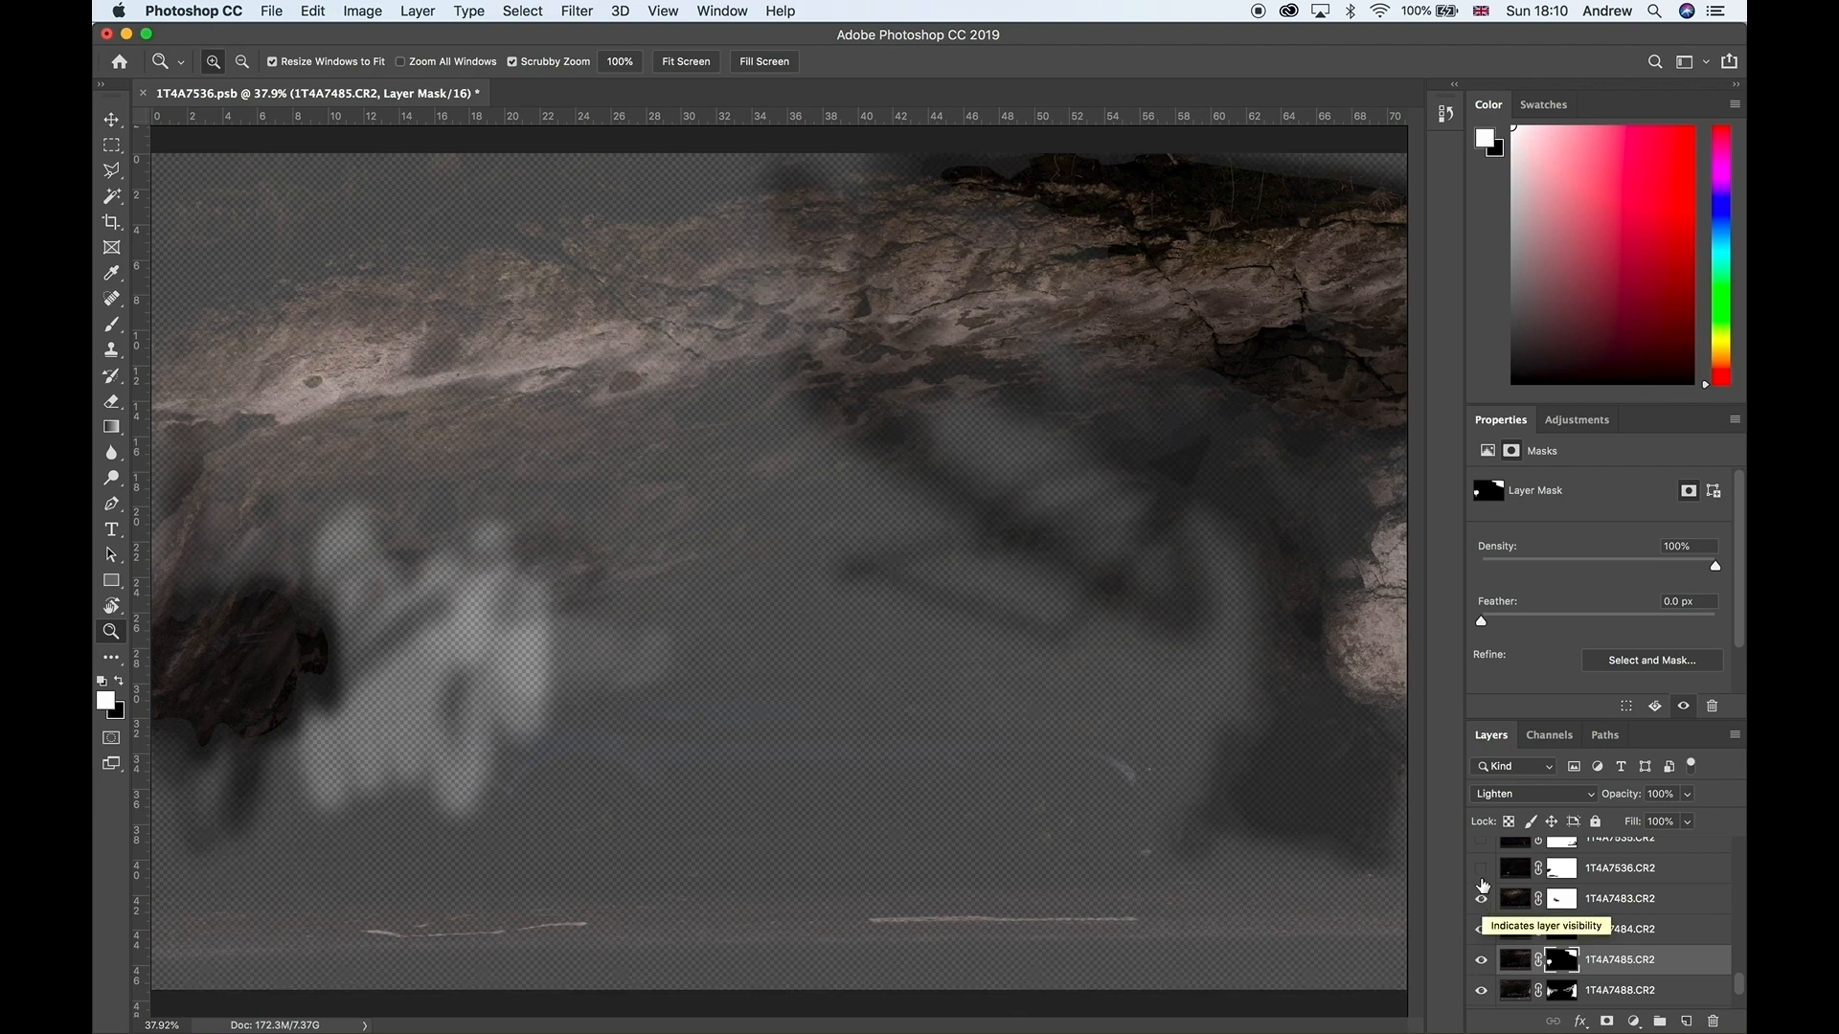
pyautogui.click(1482, 869)
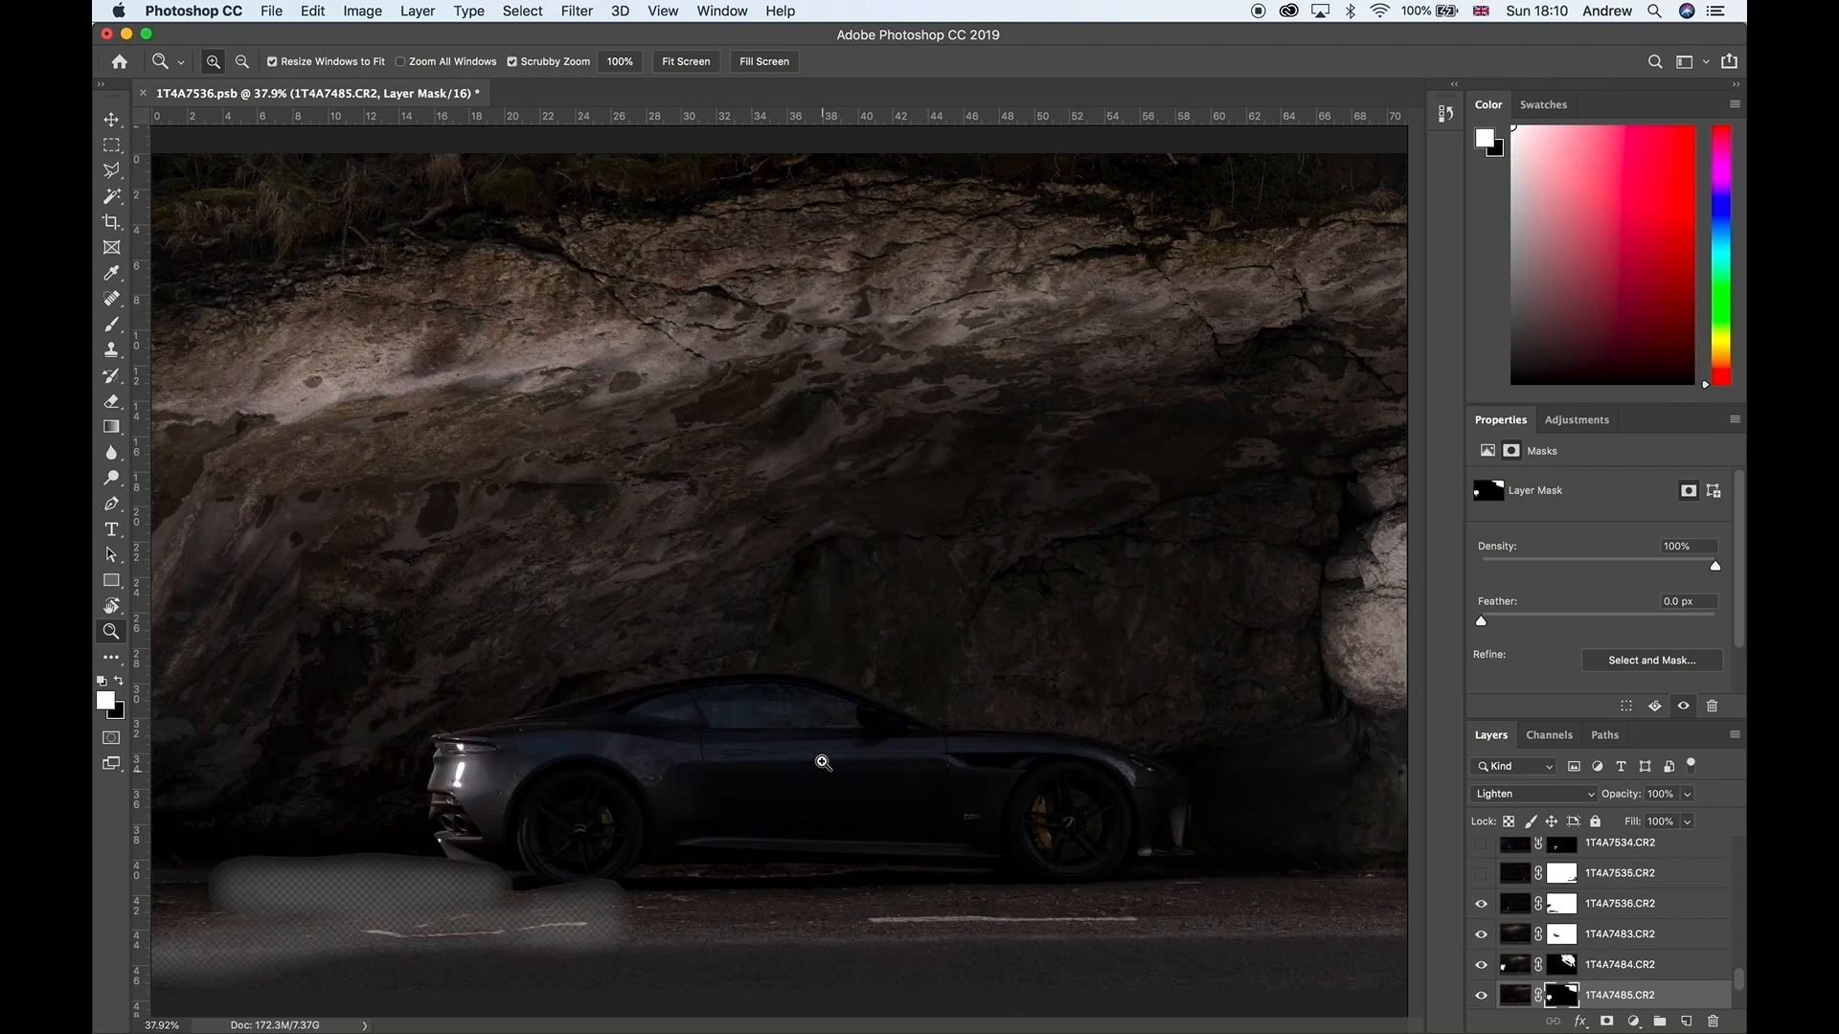
pyautogui.click(1484, 876)
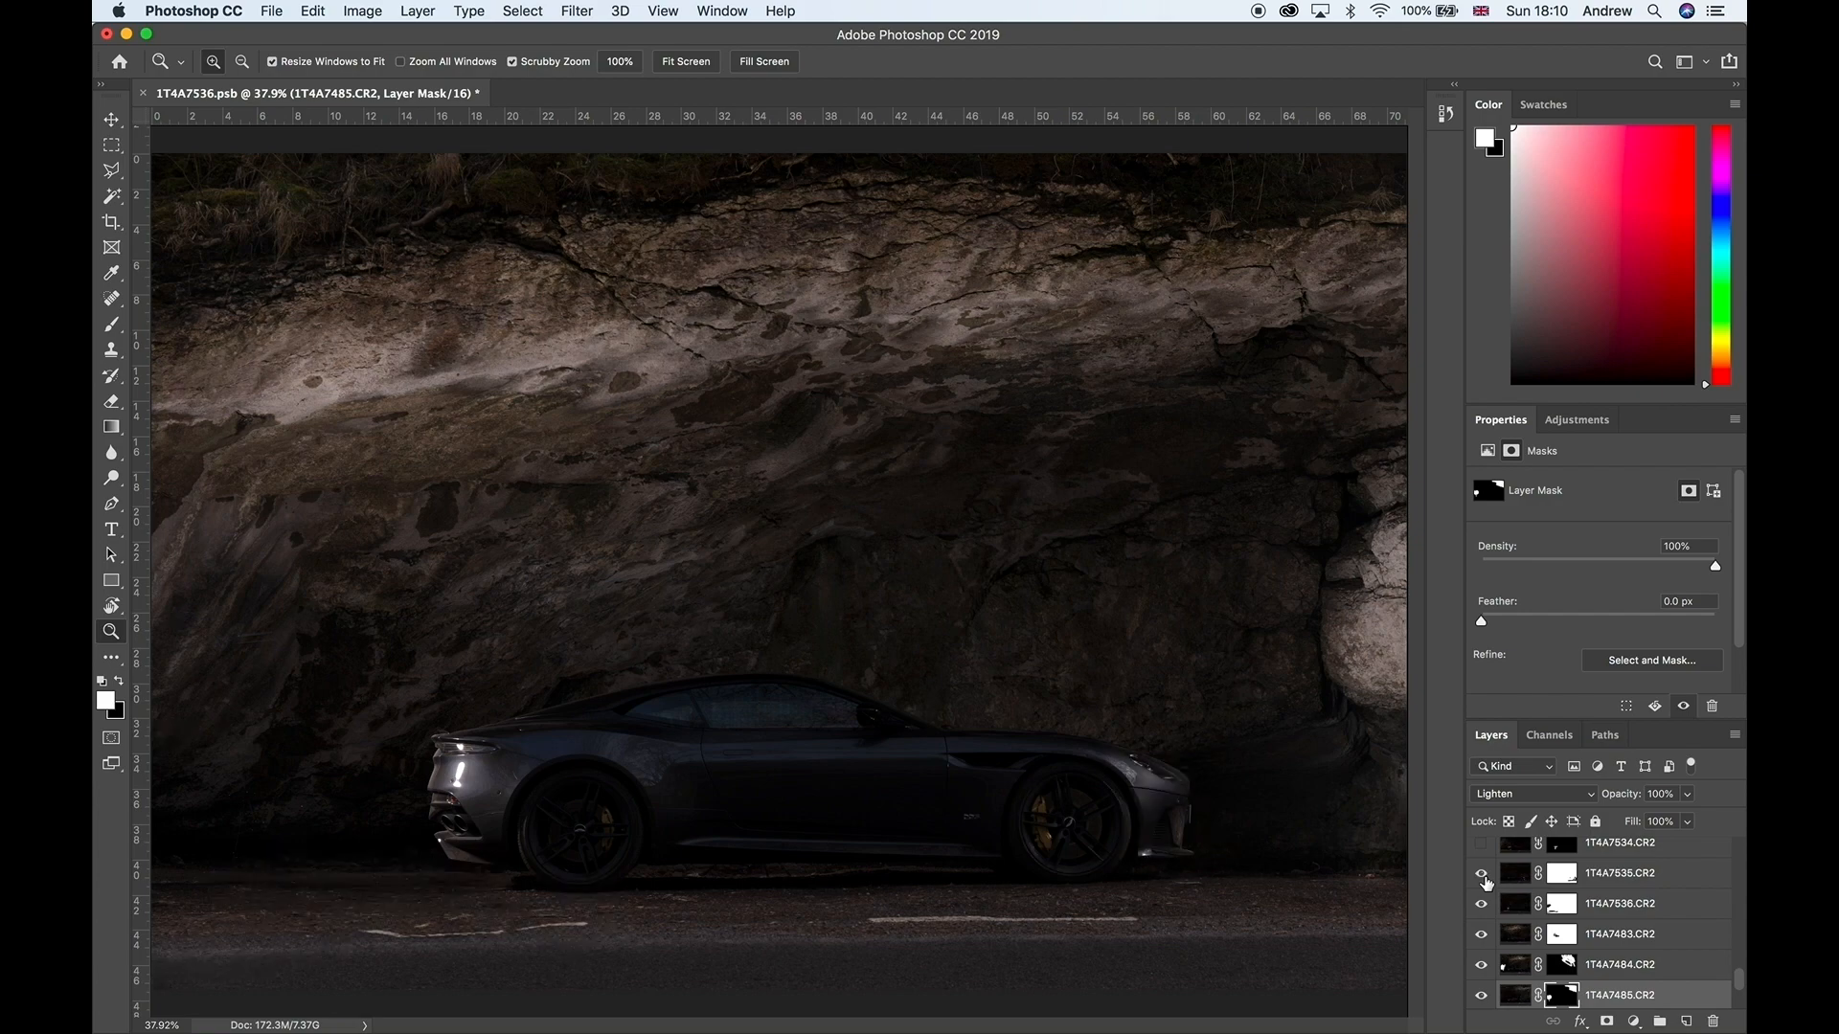
pyautogui.scroll(2, 1485, 882)
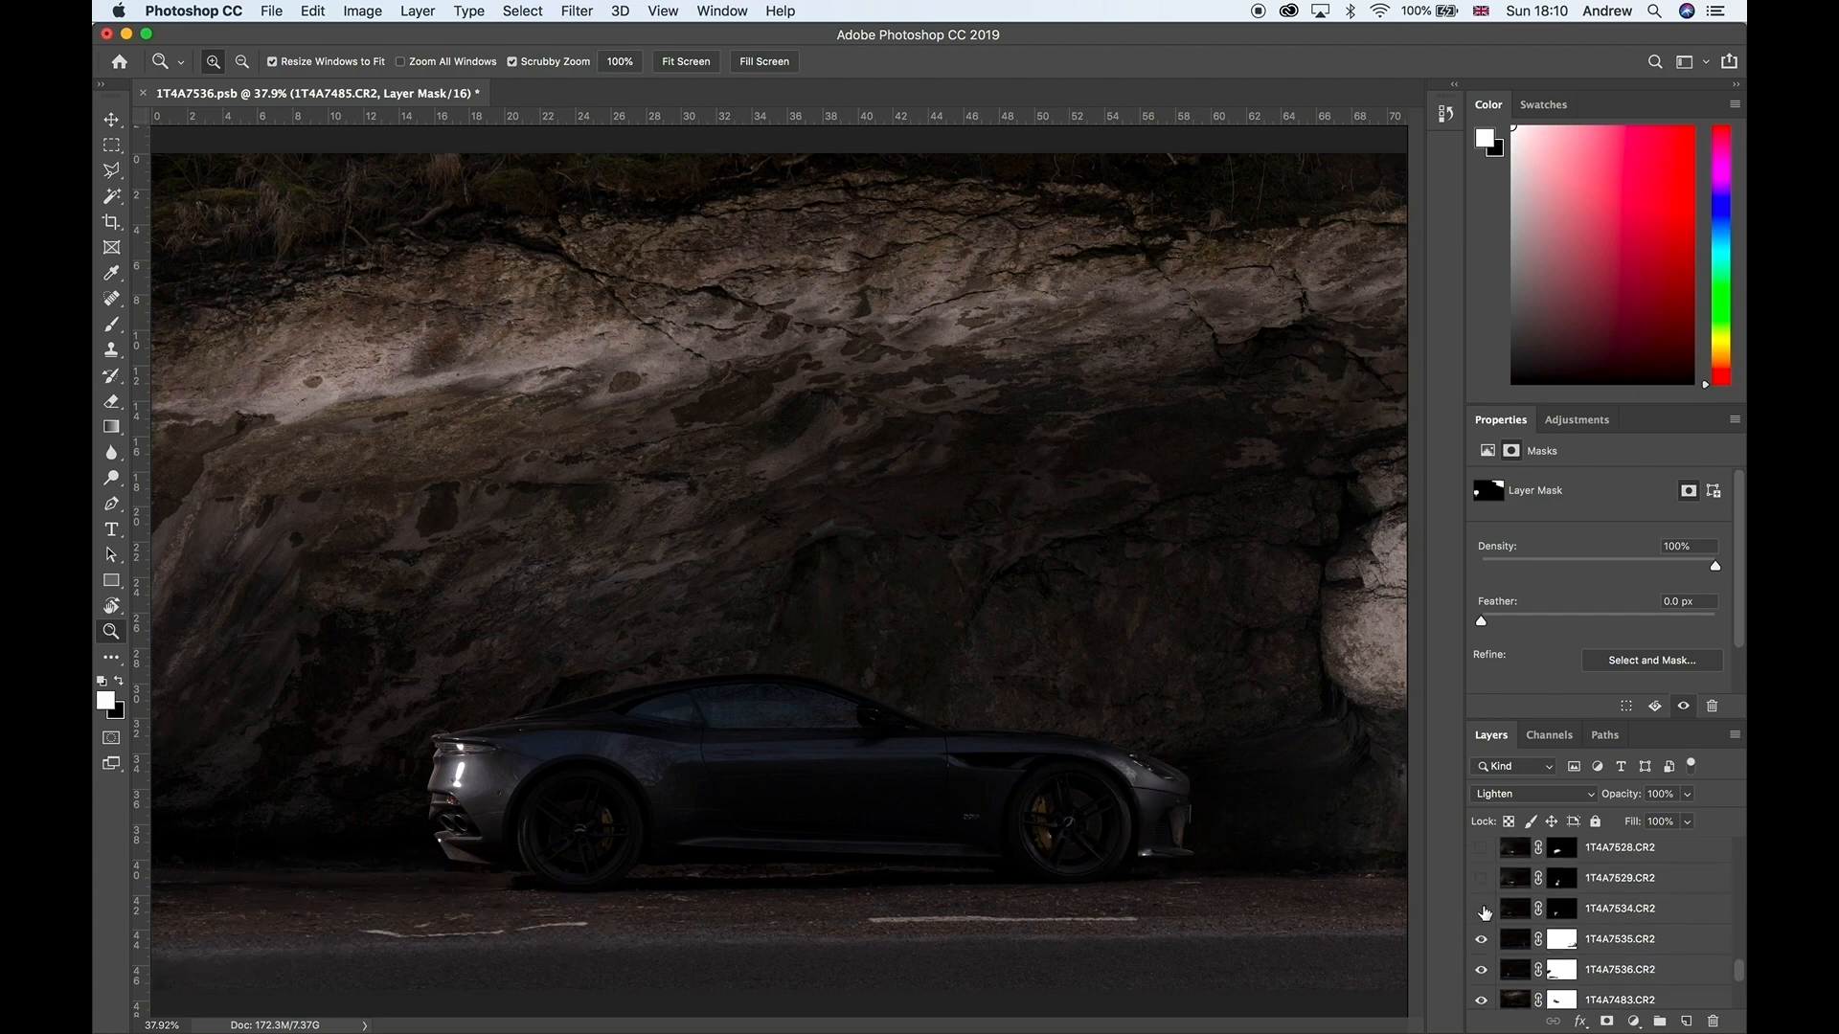
pyautogui.click(1484, 911)
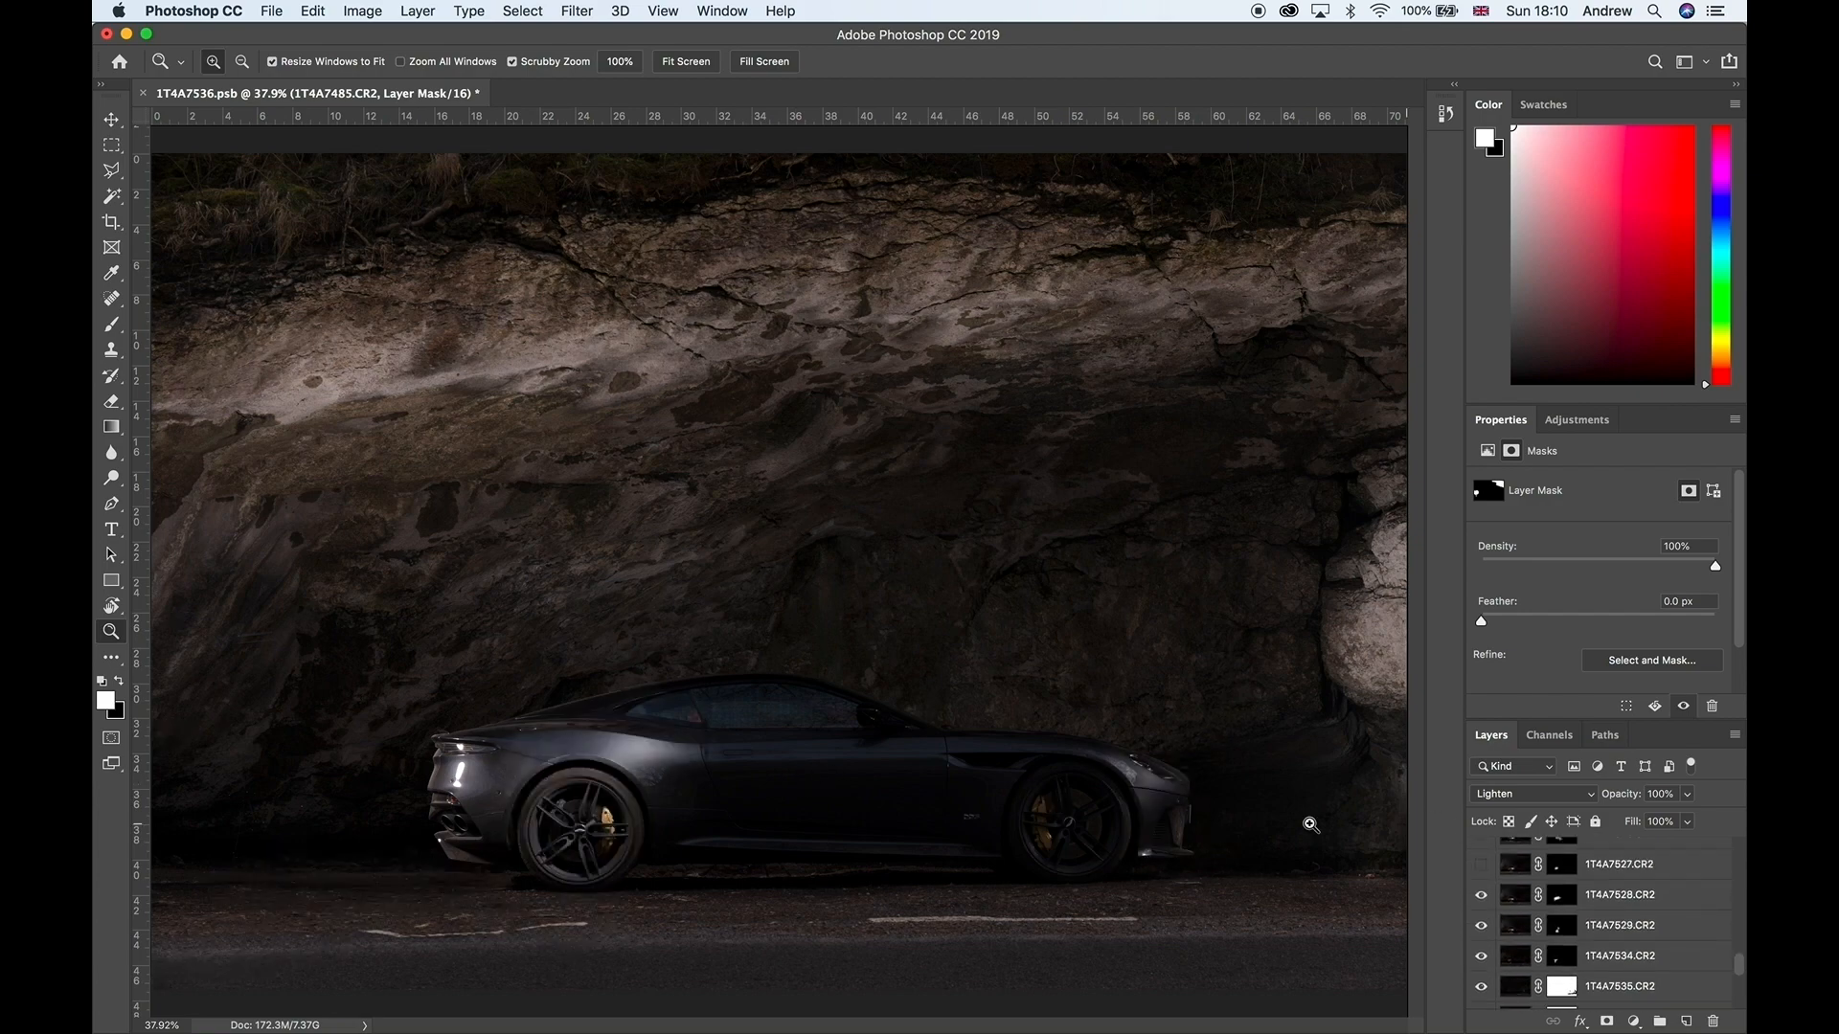
# Step: Compare the car's rear bodywork up close with layer 1T4A7528 hidden and shown
pyautogui.click(595, 755)
pyautogui.click(596, 756)
pyautogui.click(595, 755)
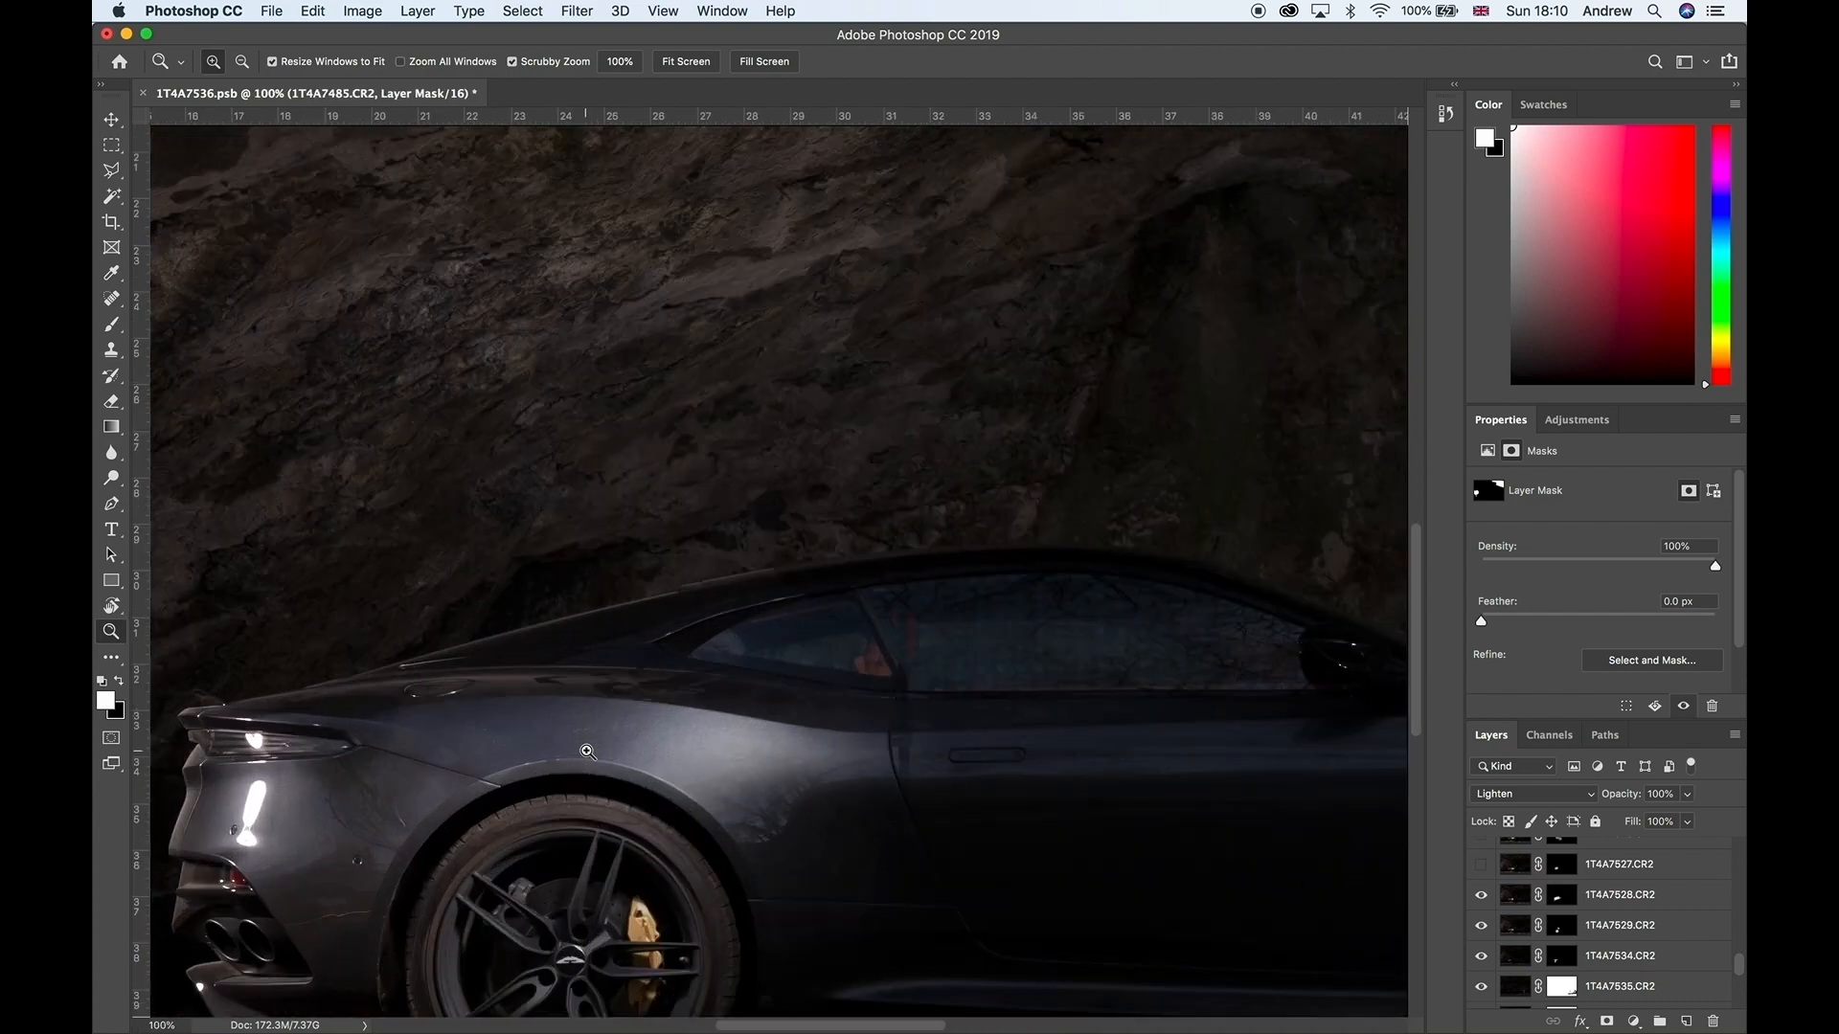
pyautogui.click(1481, 895)
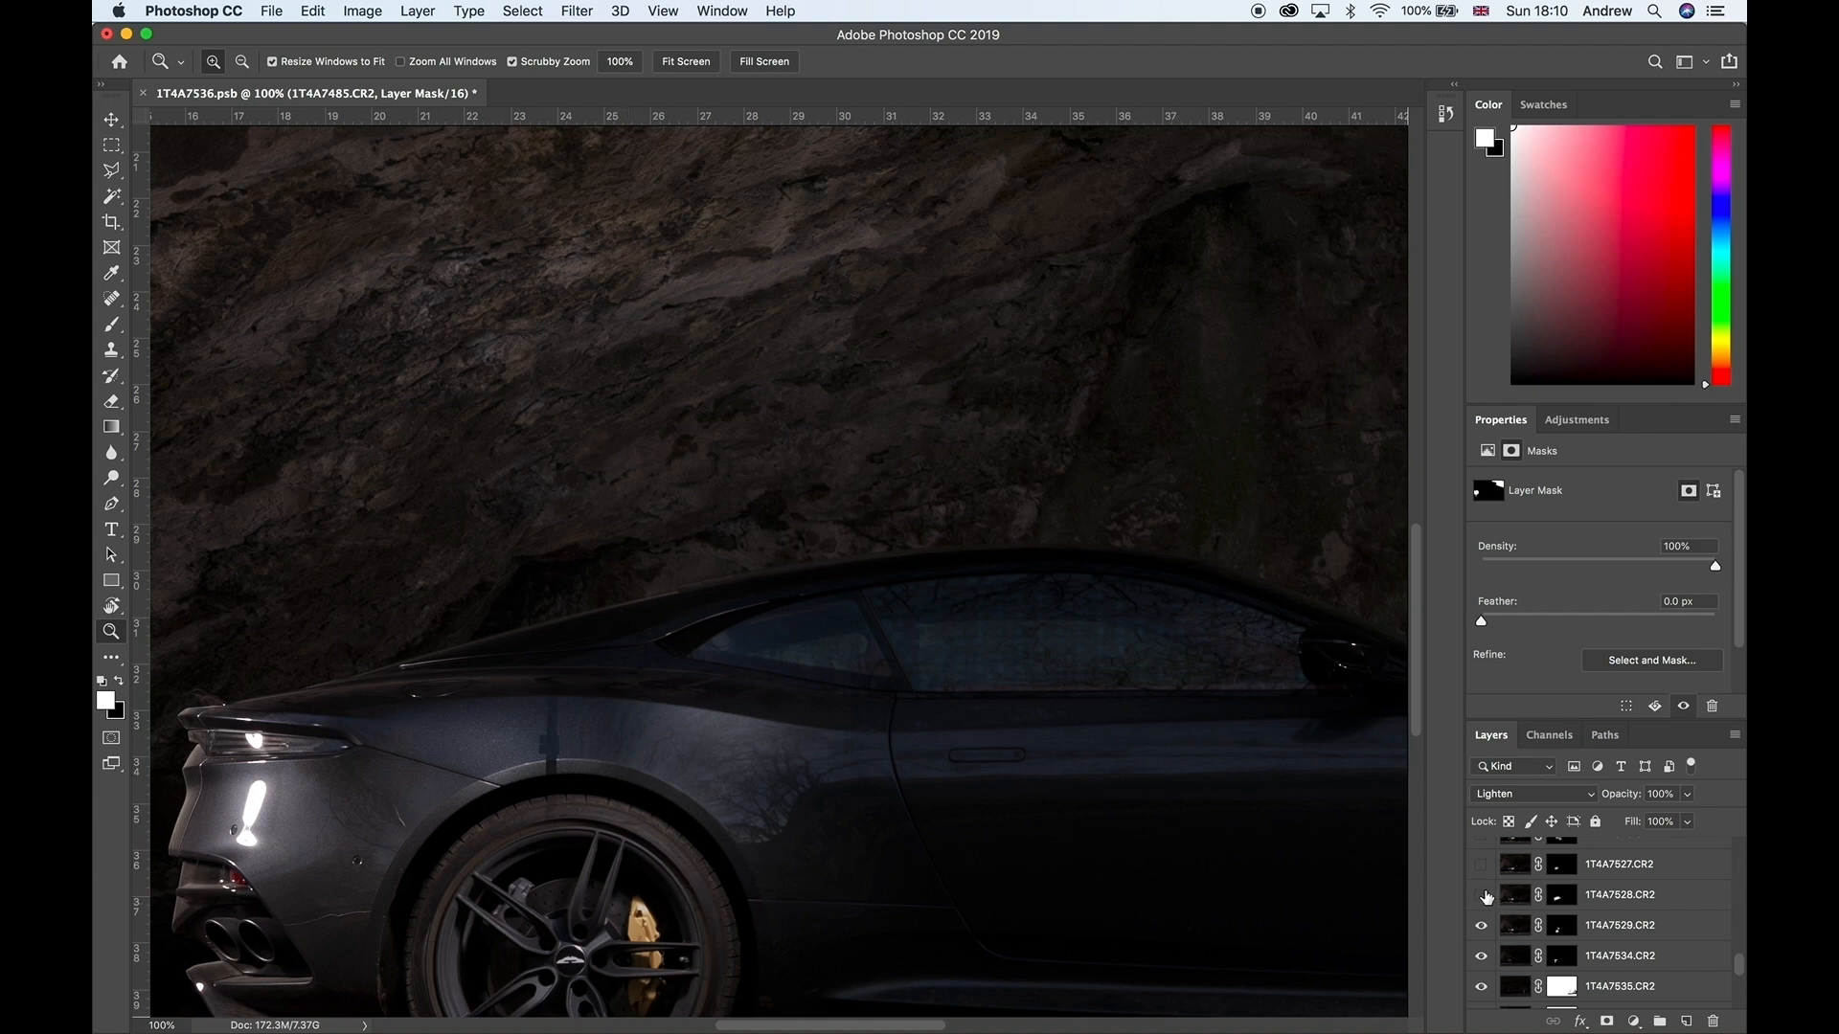
pyautogui.click(1481, 894)
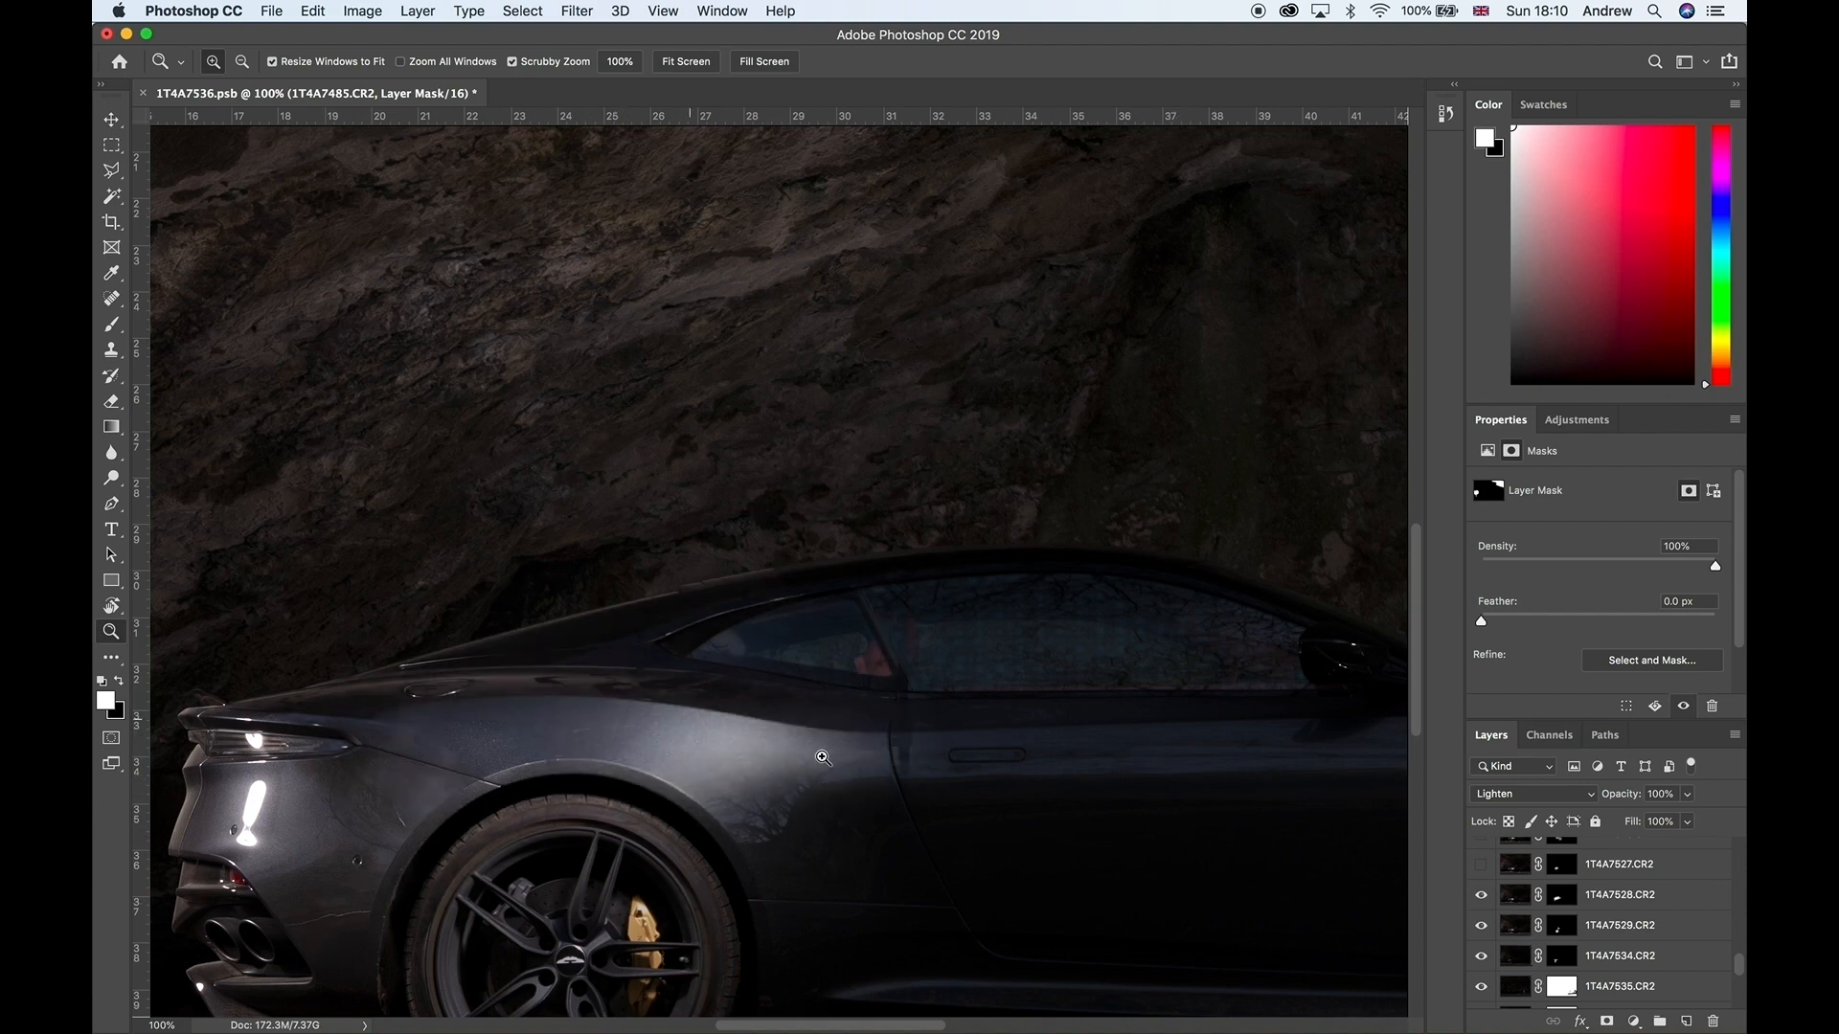
# Step: Show the layers 1T4A7527, 1T4A7526, 1T4A7523, 1T4A7522 and 1T4A7521, and return to viewing the whole car
pyautogui.click(1482, 863)
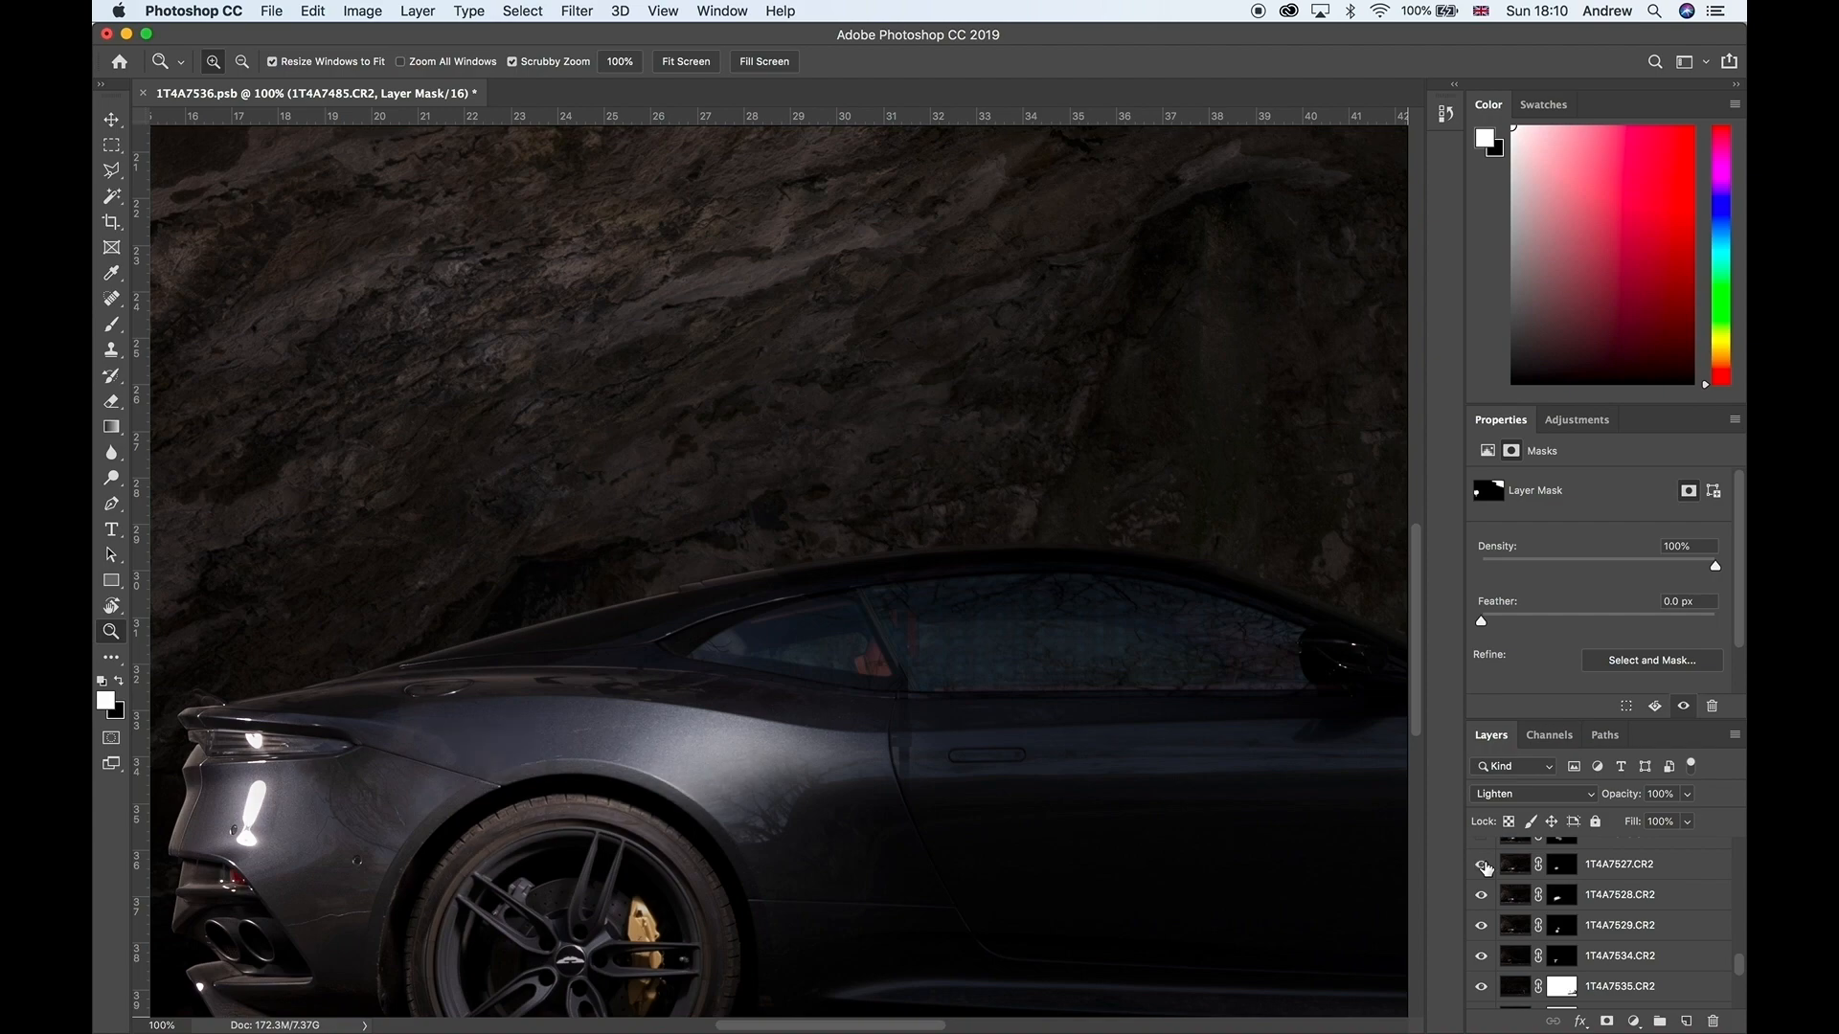
pyautogui.rightClick(967, 771)
pyautogui.click(989, 777)
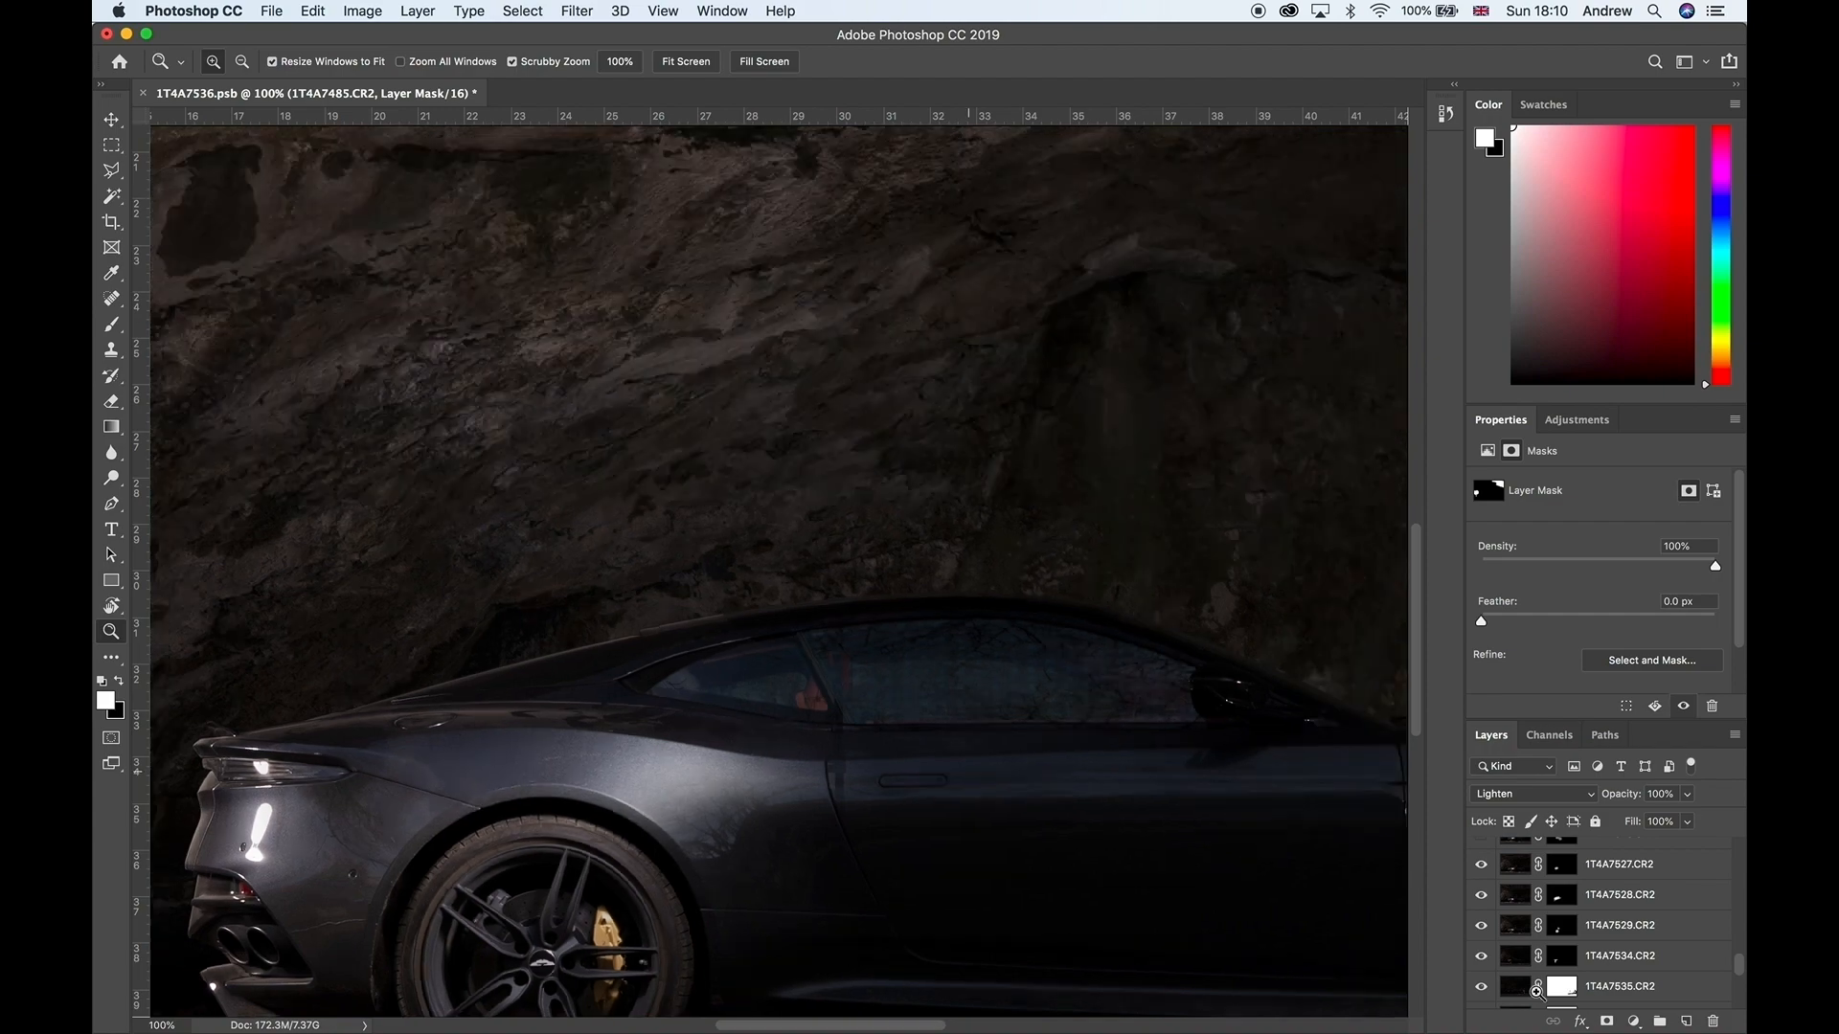
pyautogui.scroll(1, 1537, 998)
pyautogui.click(1481, 878)
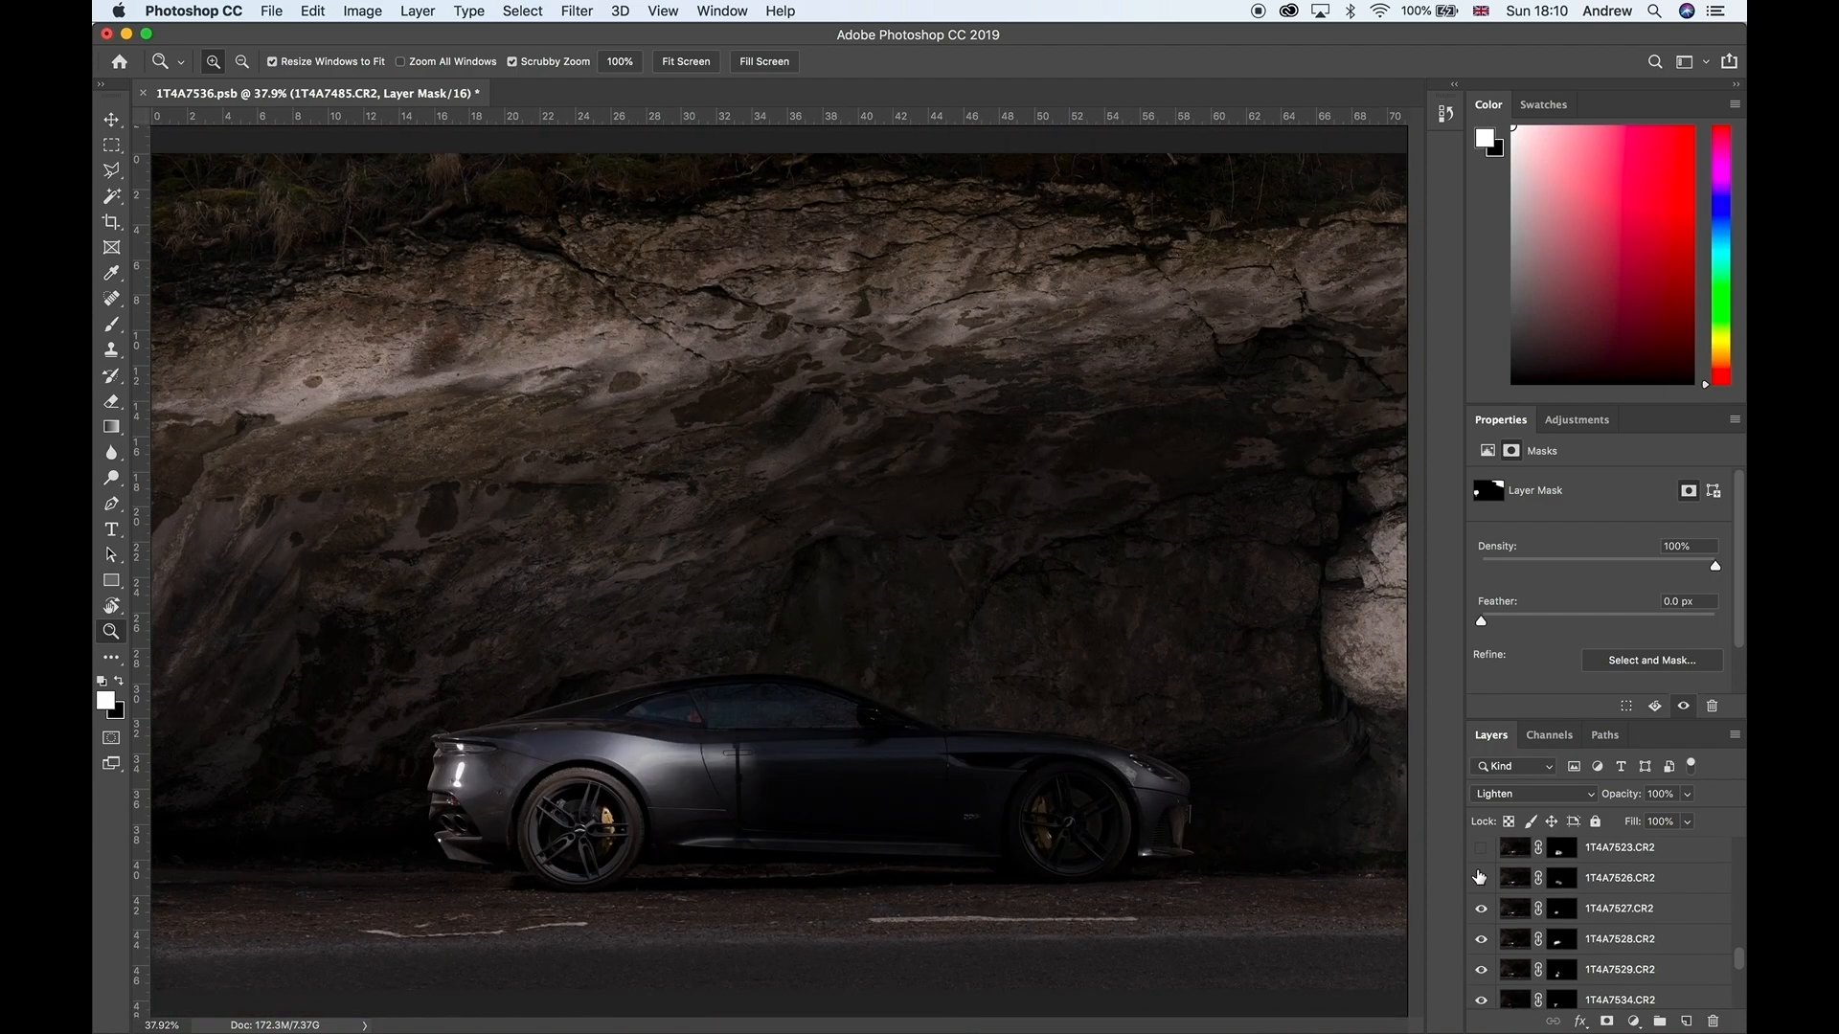
pyautogui.scroll(2, 1479, 878)
pyautogui.click(1481, 920)
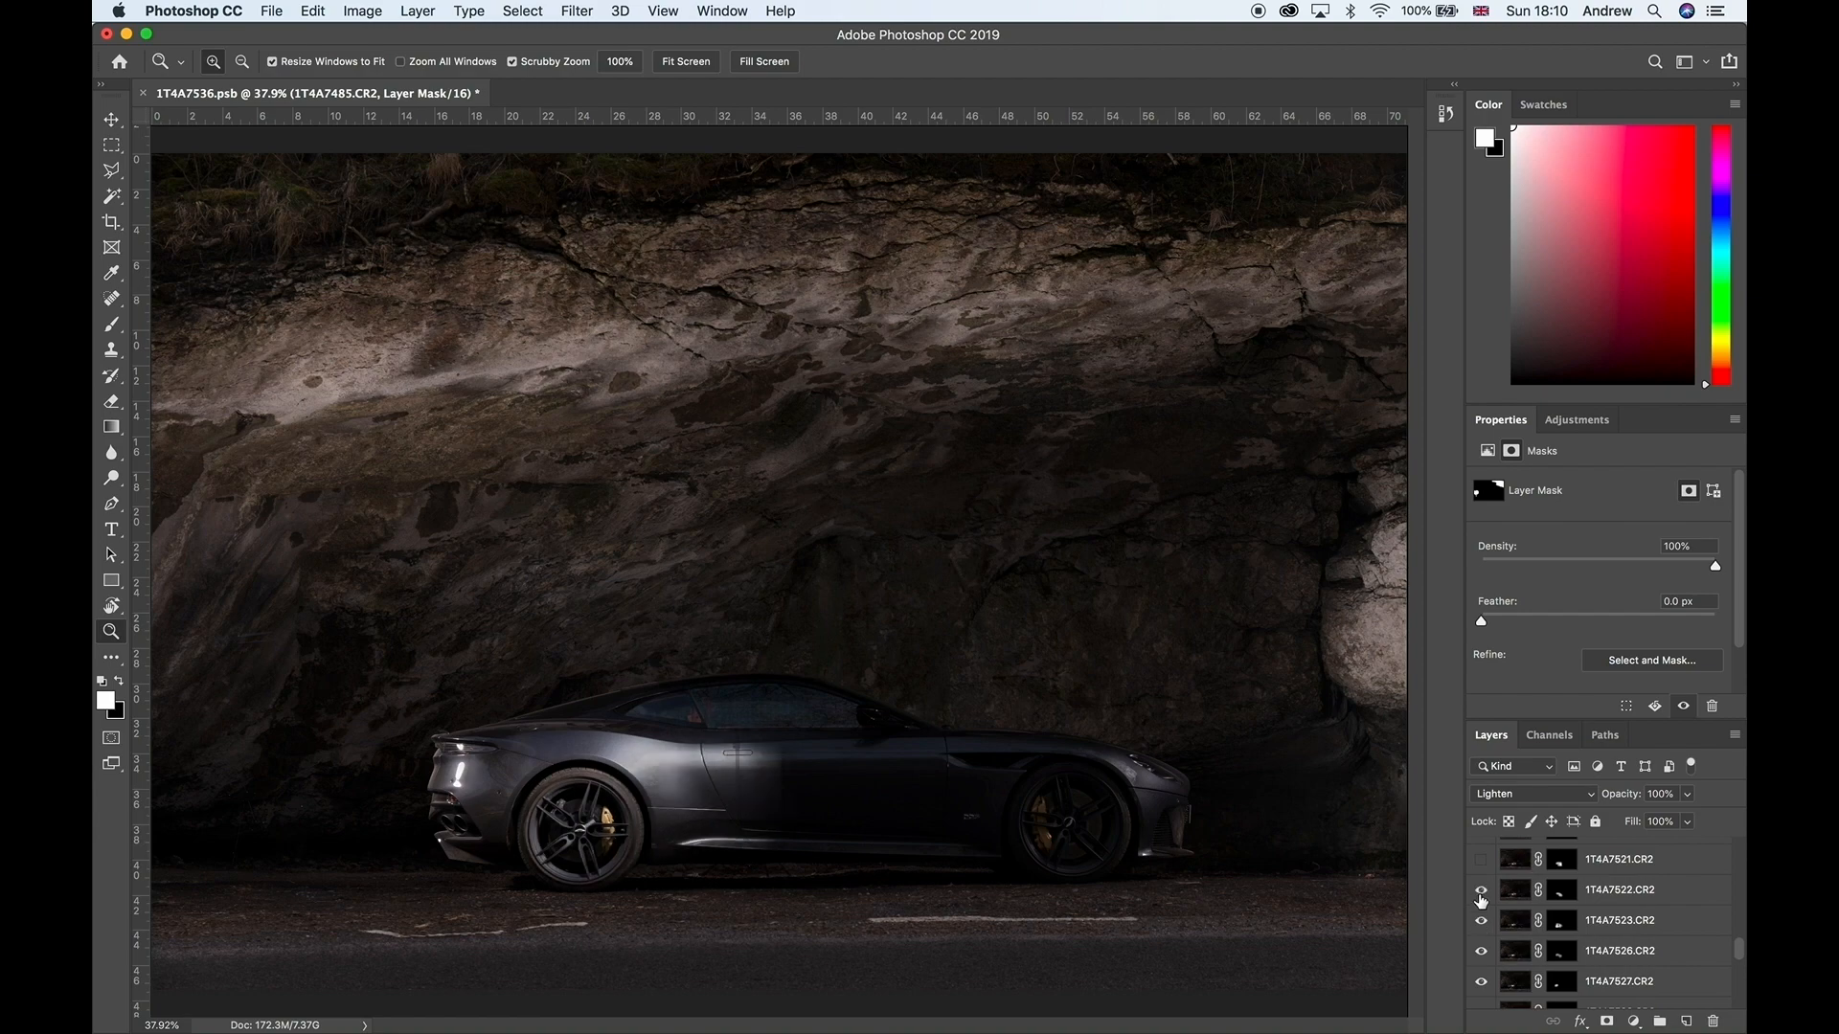
pyautogui.click(1481, 890)
pyautogui.click(1481, 860)
# Step: Show the layers 1T4A7520, 1T4A7519 and 1T4A7518
pyautogui.scroll(2, 1480, 867)
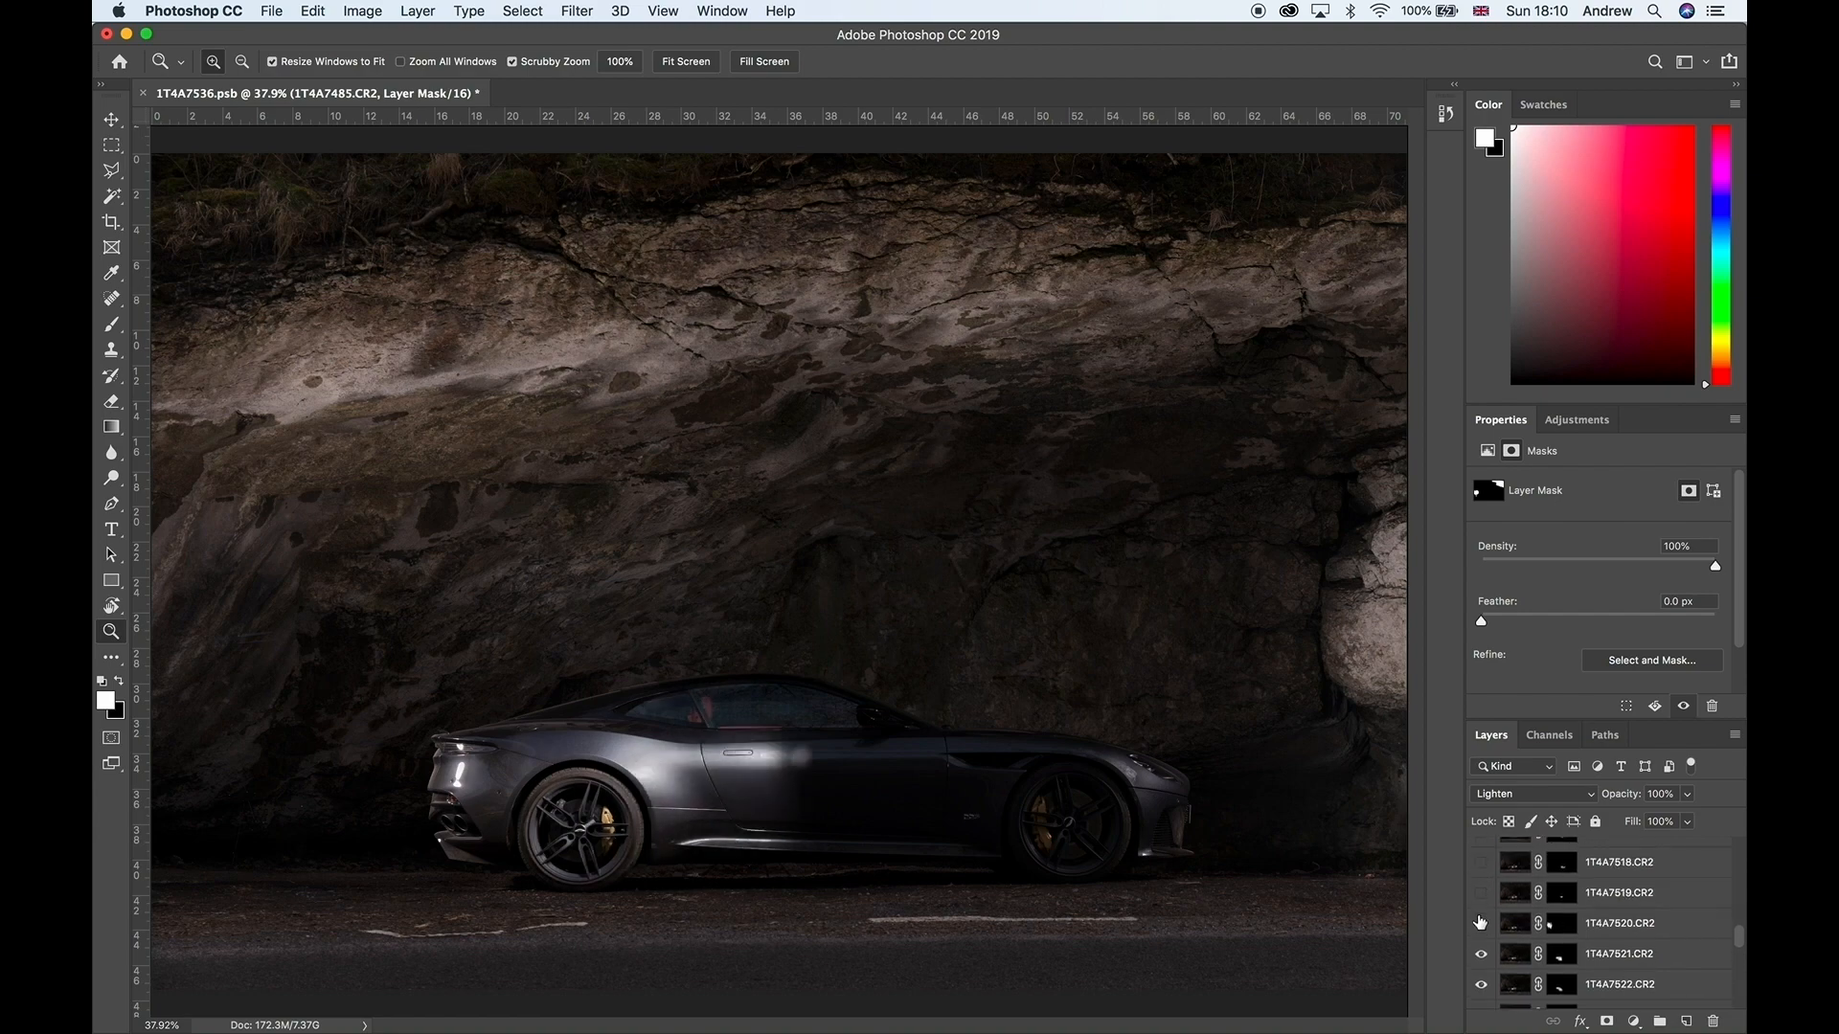
pyautogui.click(1481, 923)
pyautogui.click(1480, 892)
pyautogui.click(1480, 862)
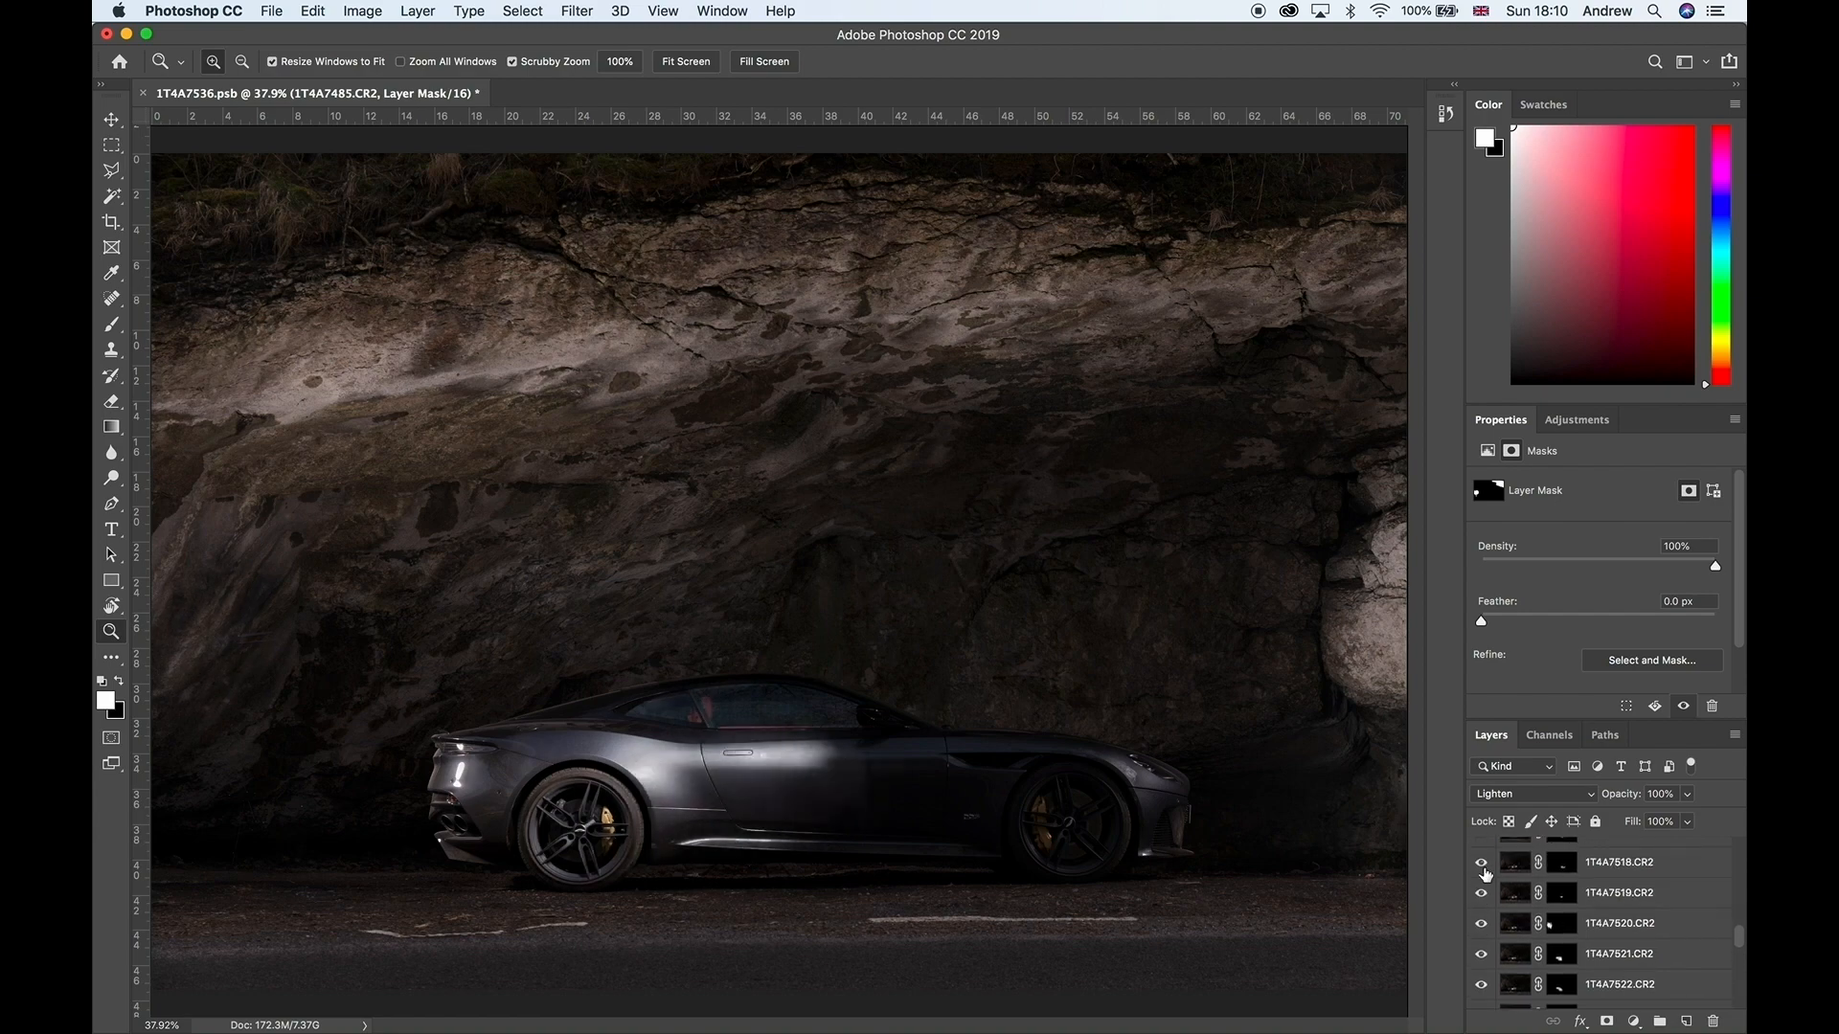
# Step: Show the layers 1T4A7517, 1T4A7516 and 1T4A7514
pyautogui.scroll(2, 1482, 867)
pyautogui.scroll(1, 1485, 874)
pyautogui.click(1480, 921)
pyautogui.click(1481, 891)
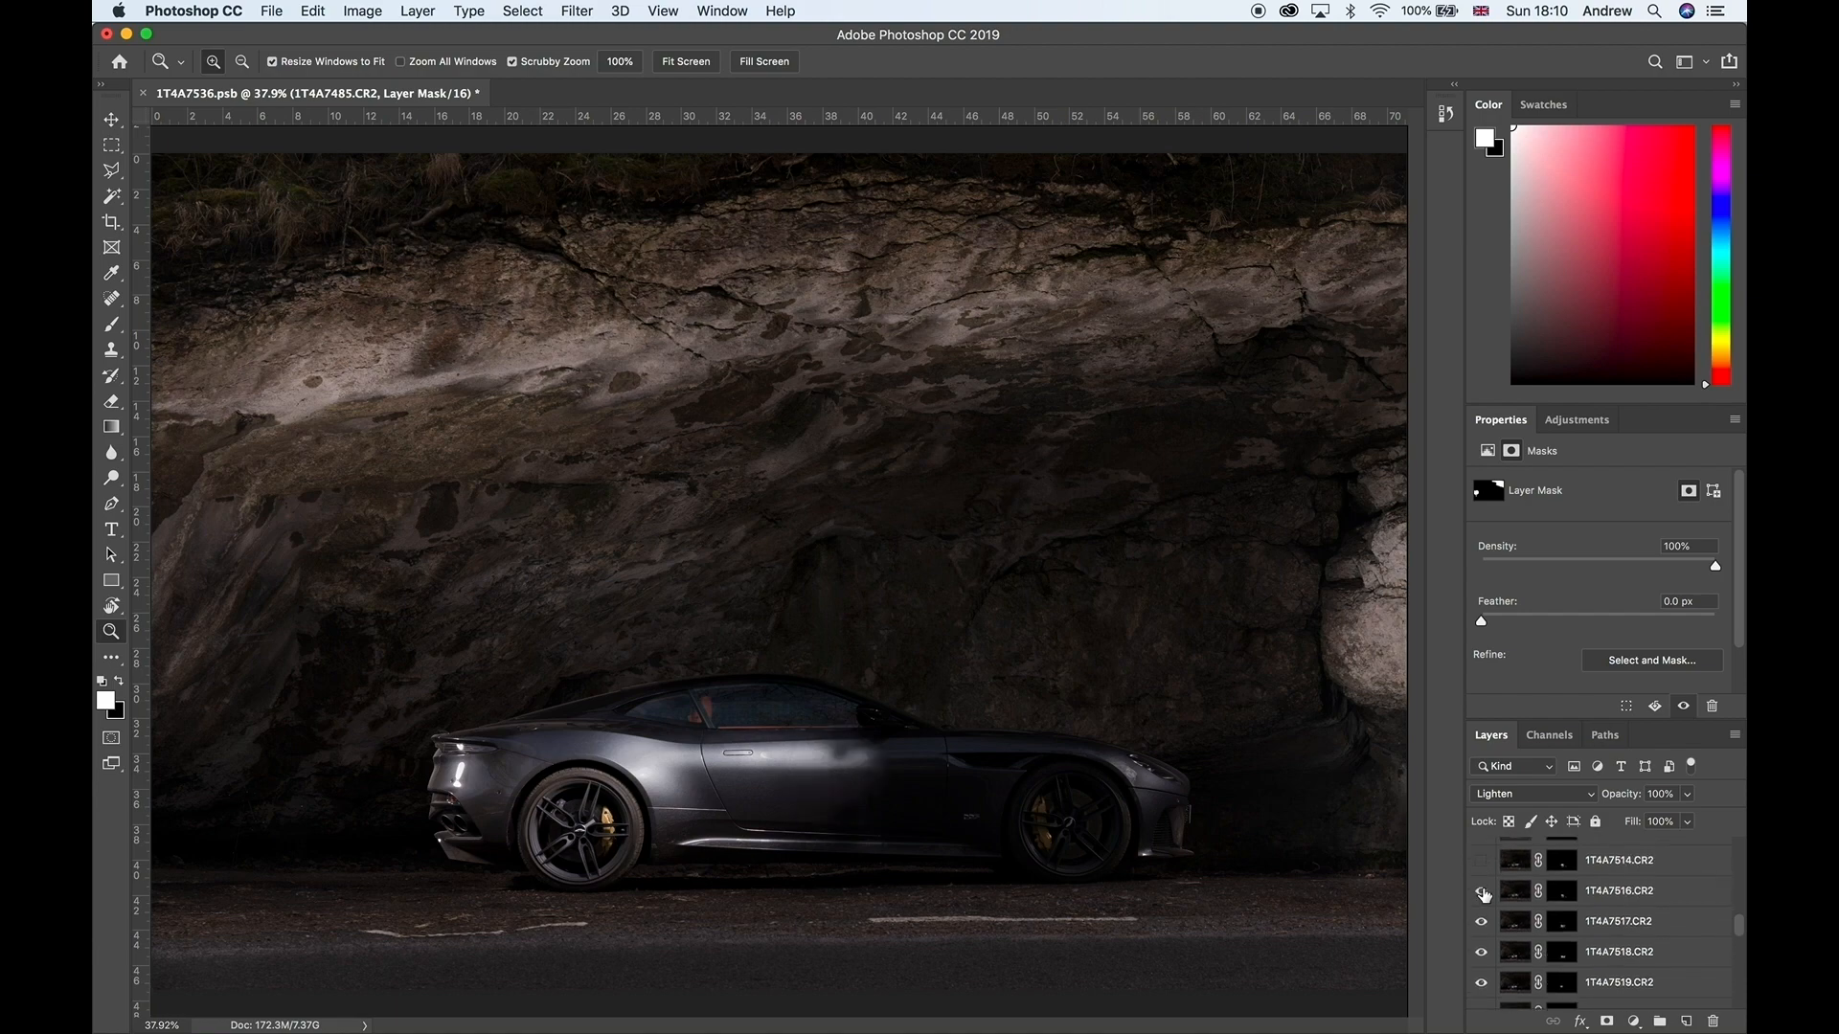
pyautogui.click(1480, 860)
pyautogui.scroll(3, 1485, 873)
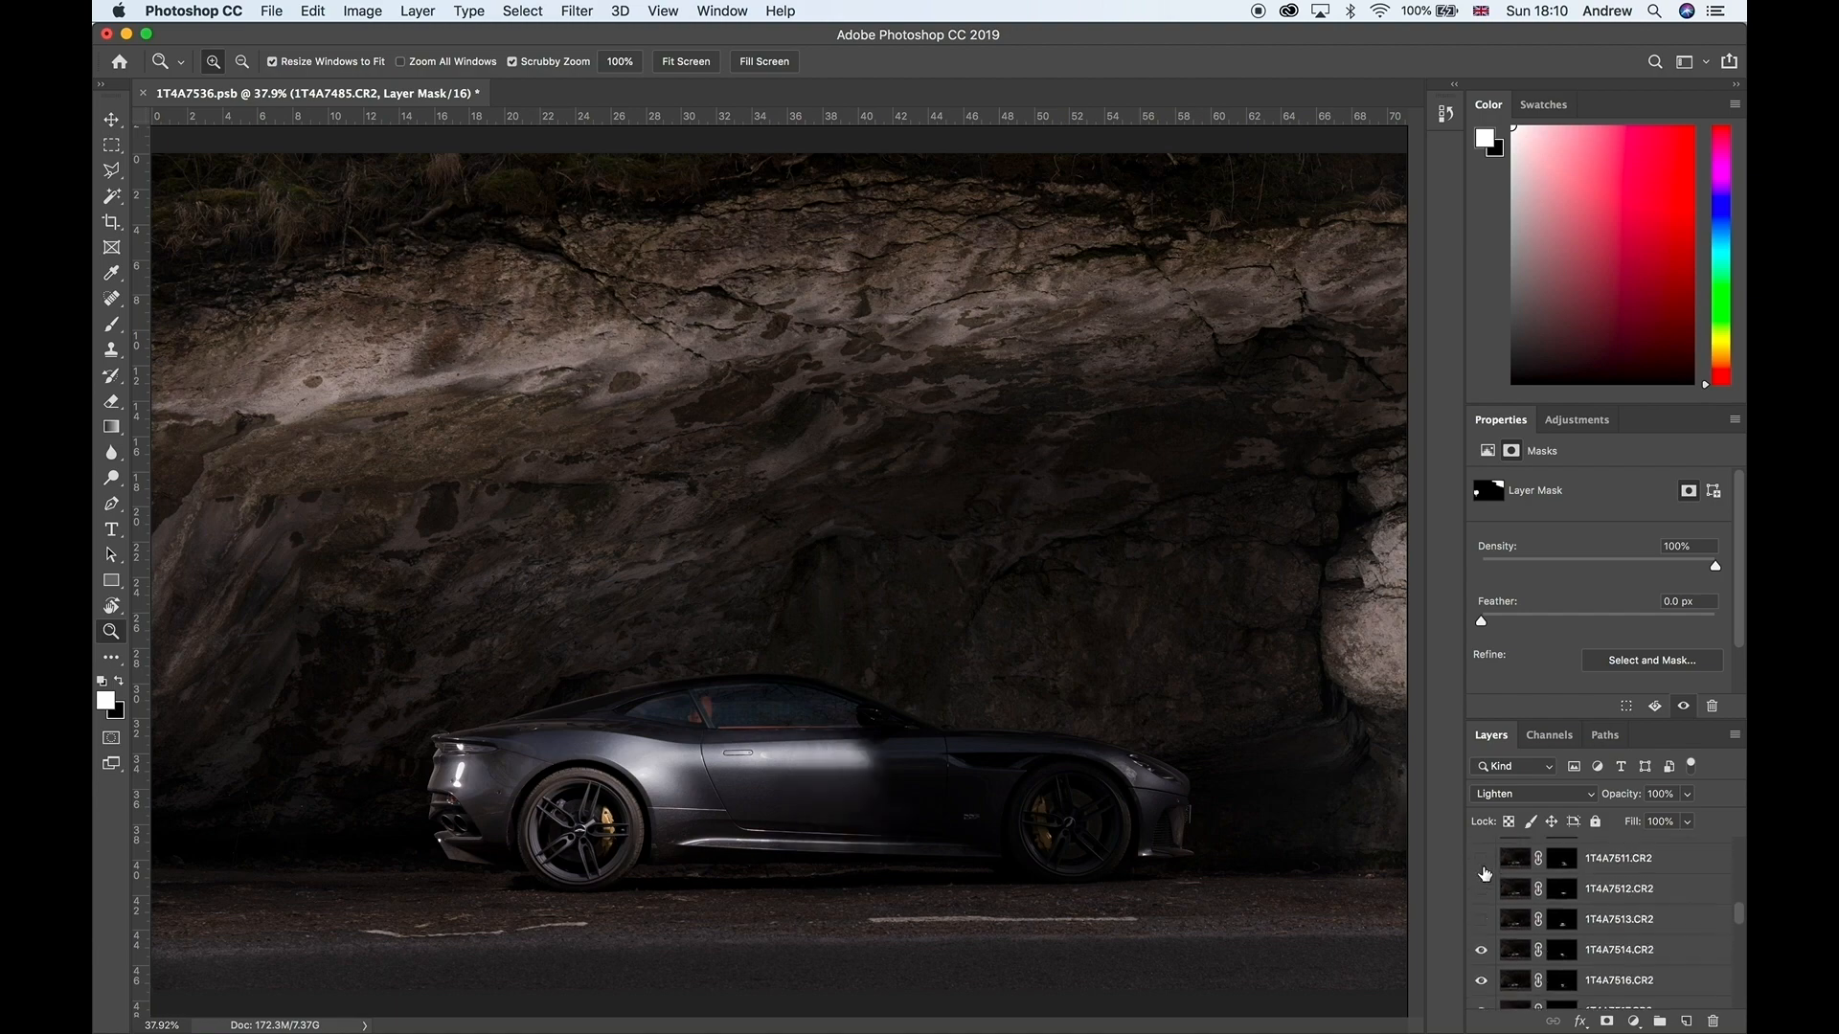
# Step: Show layer 1T4A7513 and inspect its layer mask on the canvas, returning to the composite image
pyautogui.click(1480, 921)
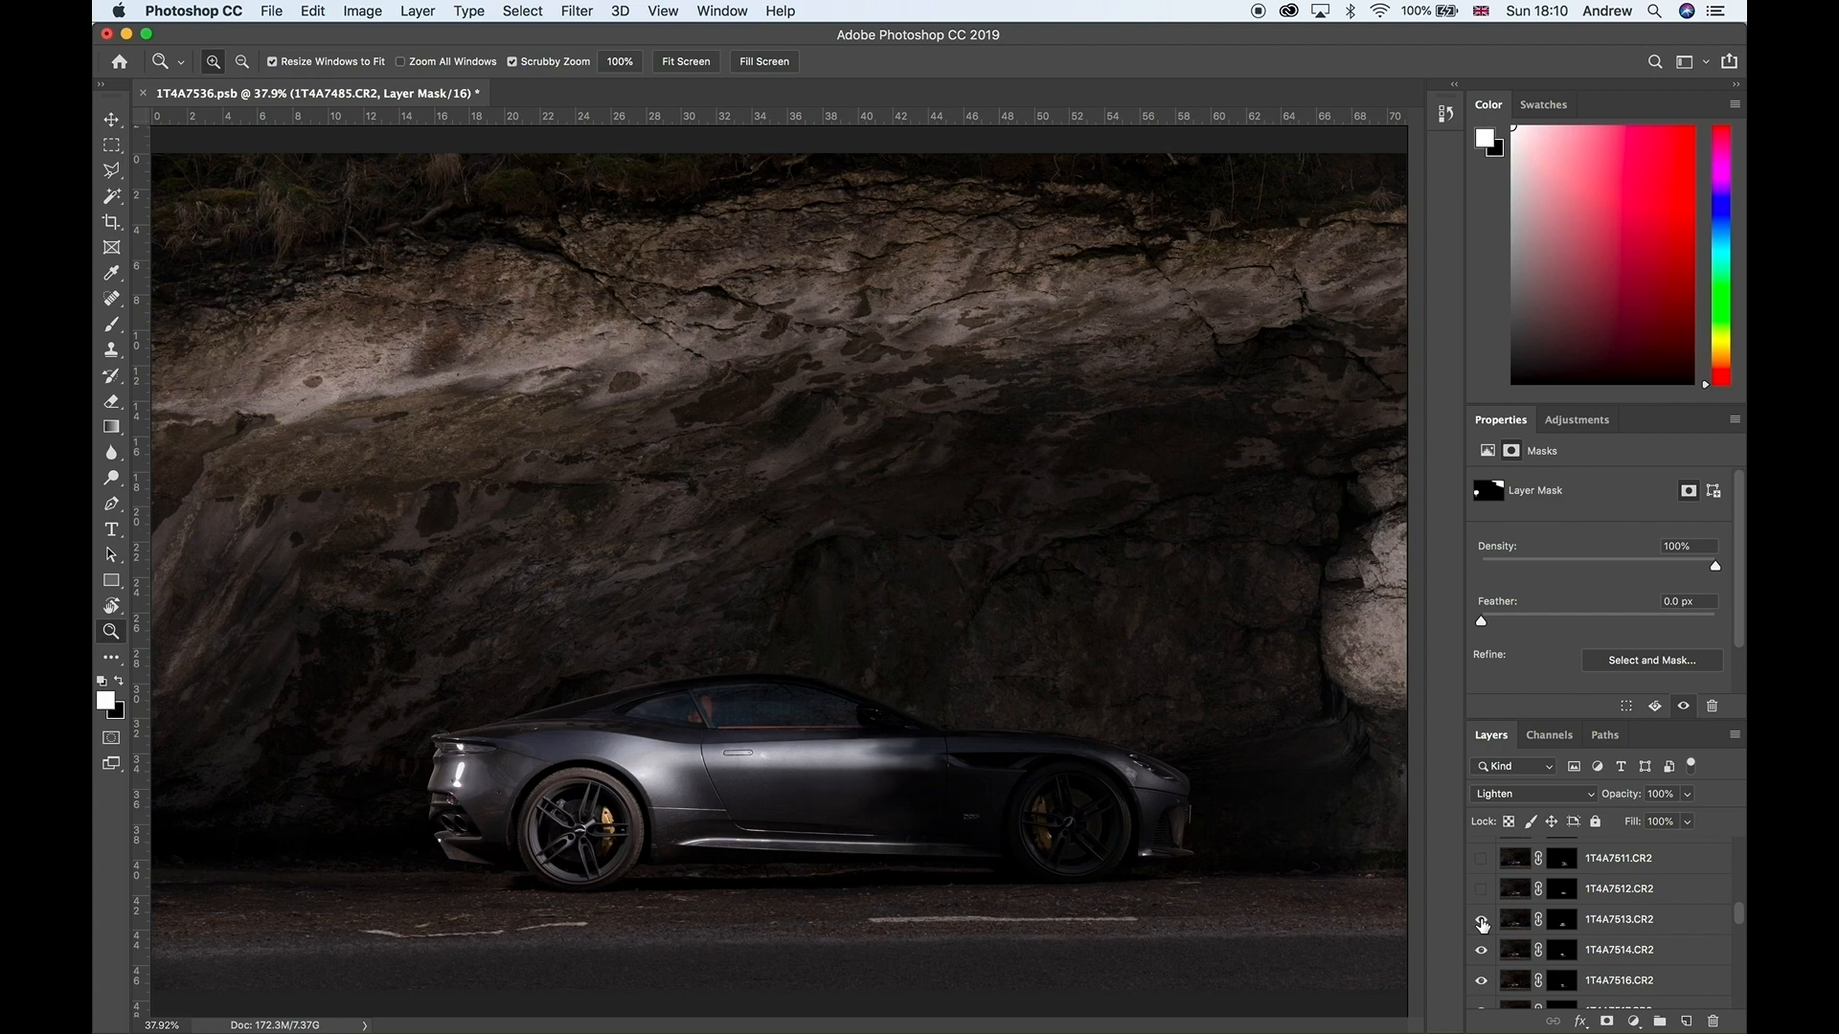
pyautogui.keyDown('alt'); pyautogui.click(1562, 921); pyautogui.keyUp('alt')
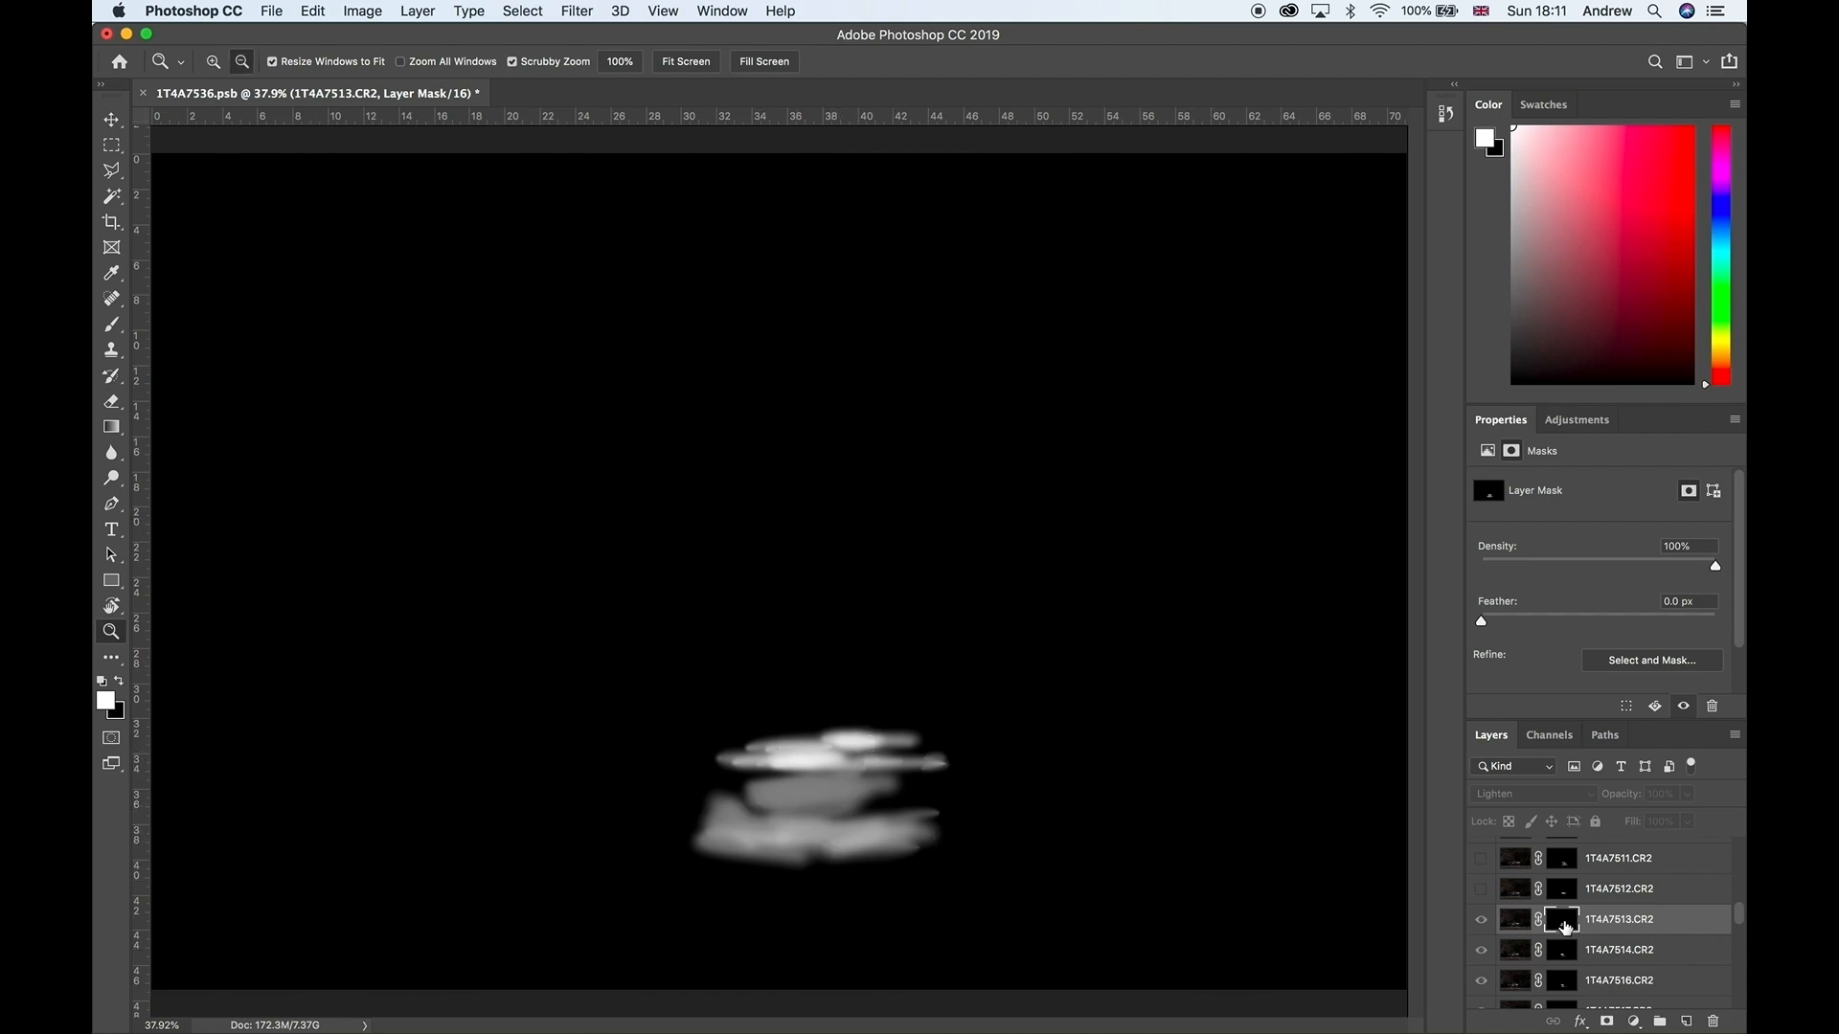
pyautogui.keyDown('alt'); pyautogui.click(1564, 921); pyautogui.keyUp('alt')
# Step: Show the layers 1T4A7512, 1T4A7511, 1T4A7510, 1T4A7509 and 1T4A7508
pyautogui.click(1480, 890)
pyautogui.scroll(2, 1481, 900)
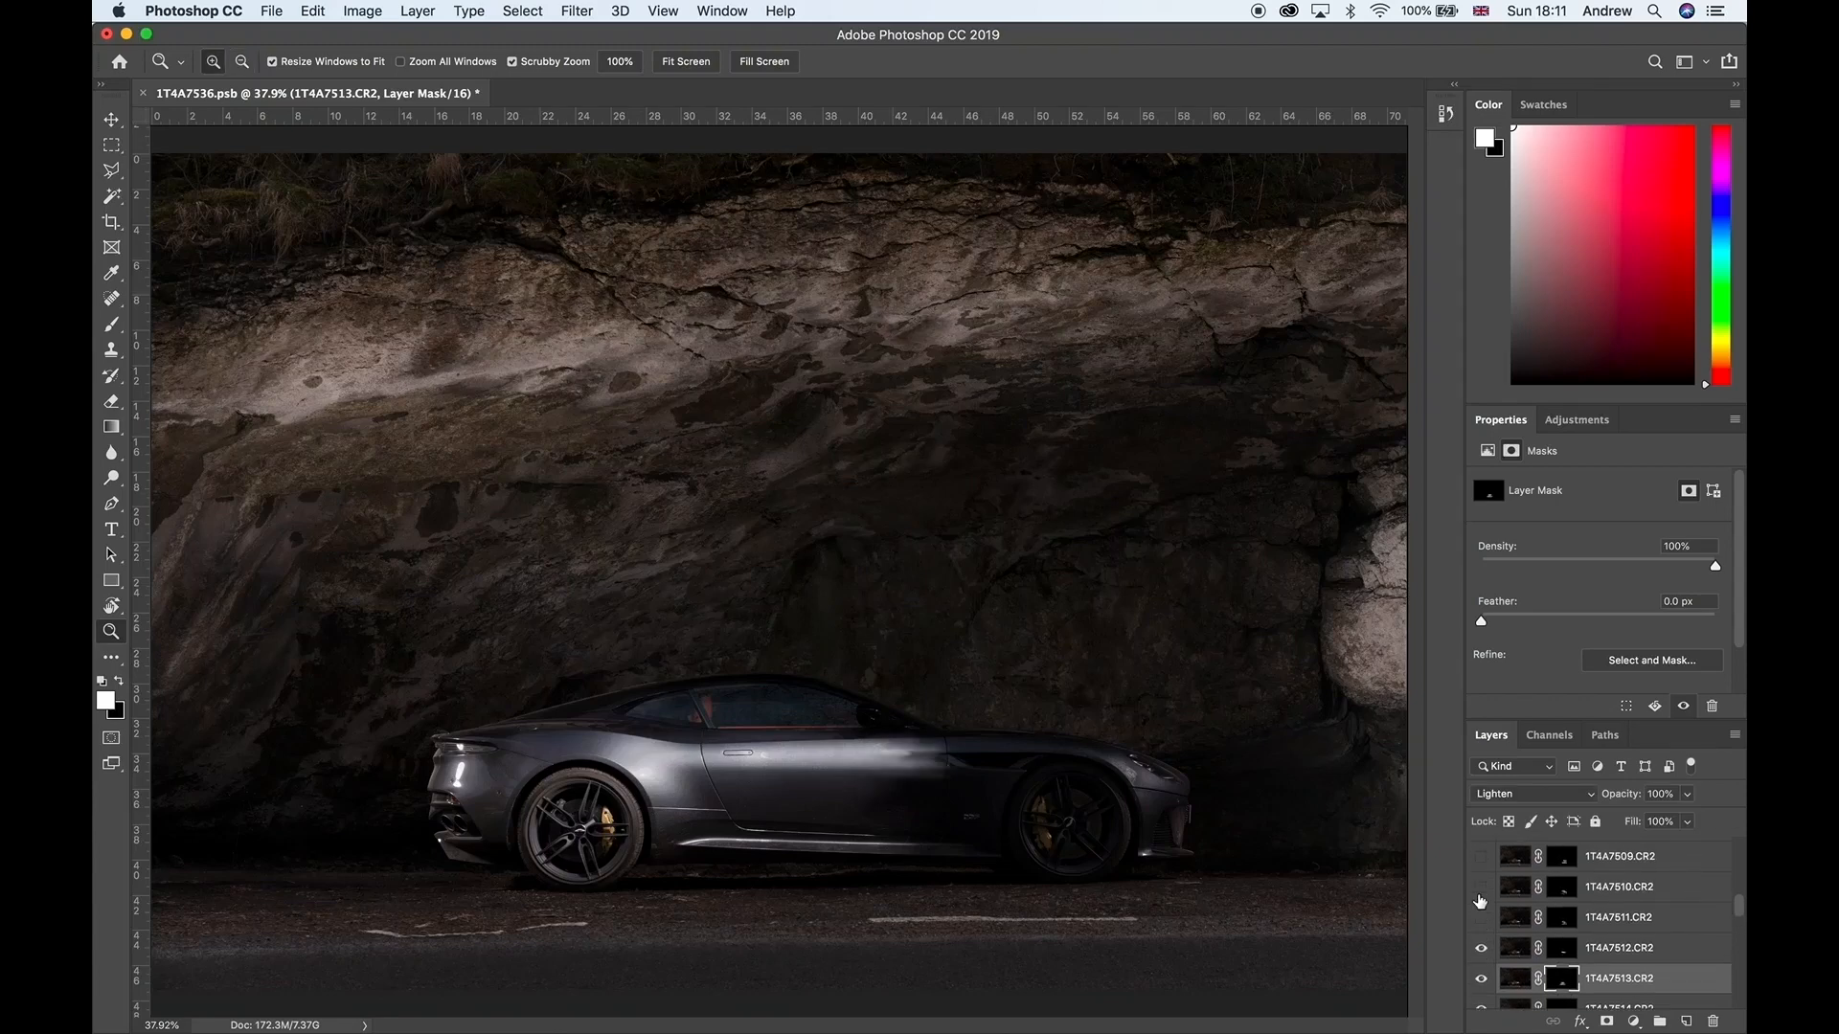
pyautogui.click(1481, 917)
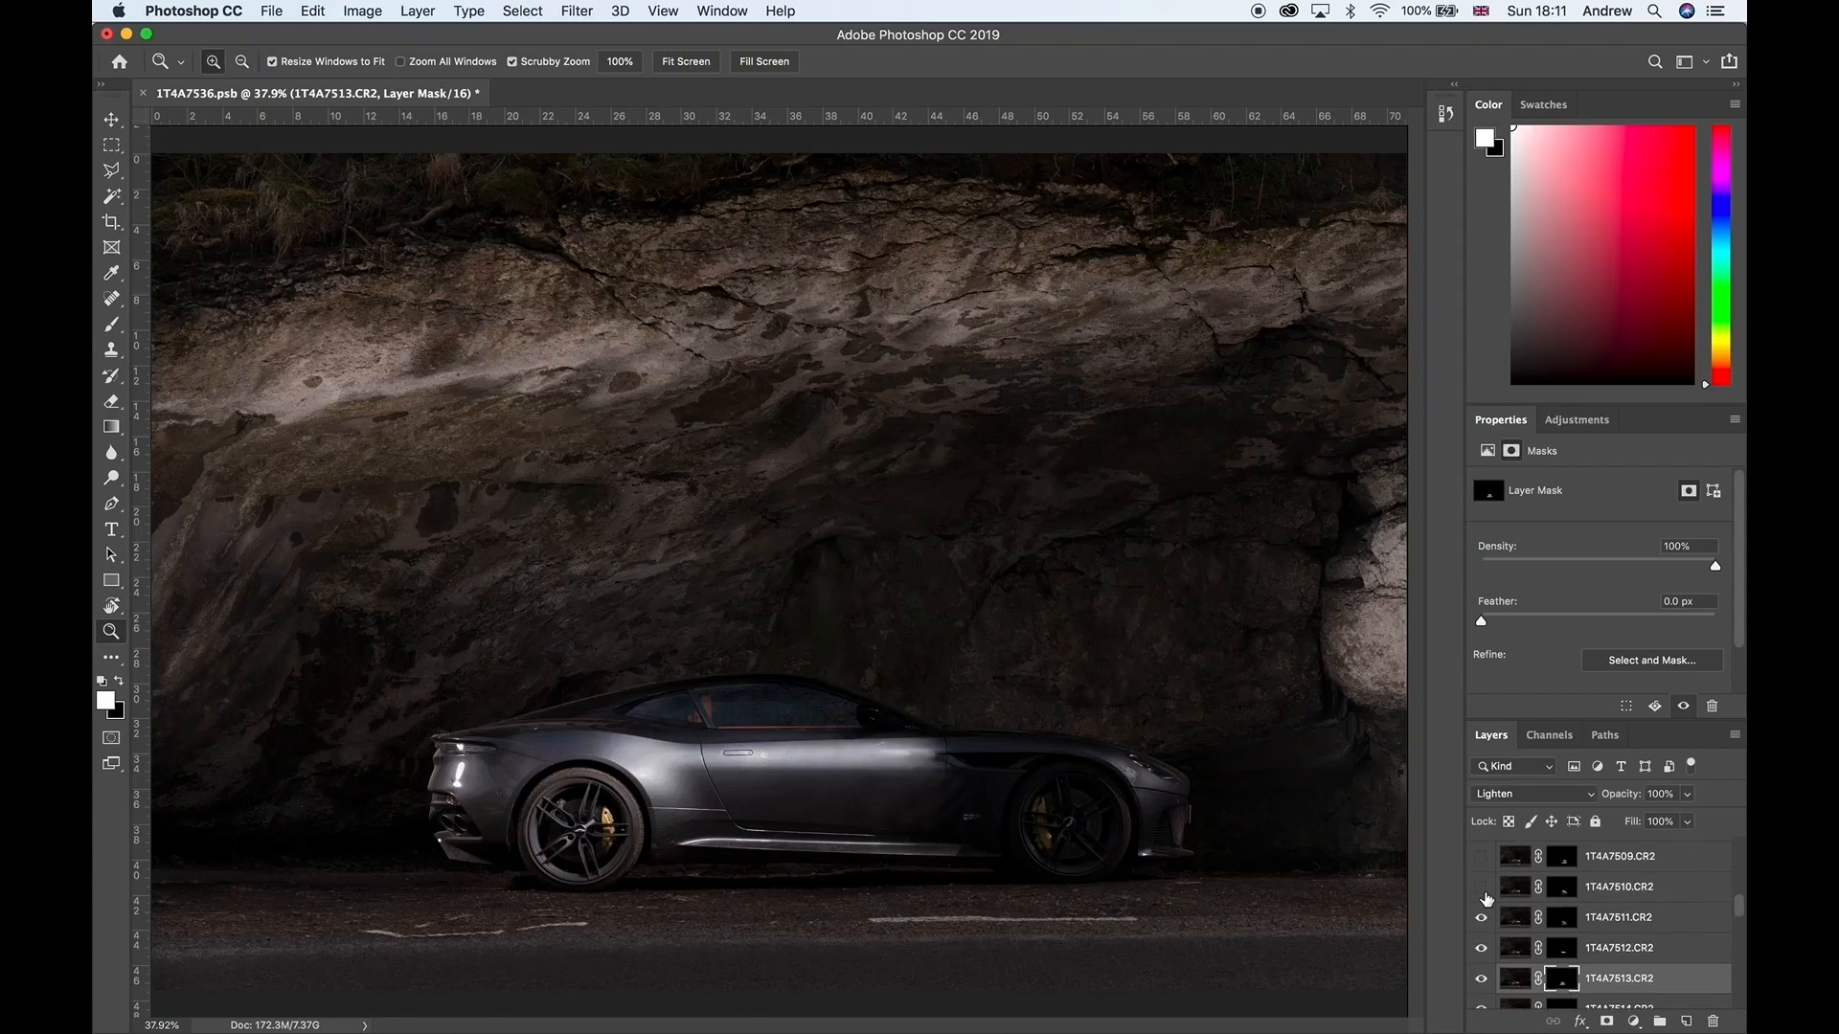
pyautogui.click(1482, 887)
pyautogui.scroll(2, 1486, 888)
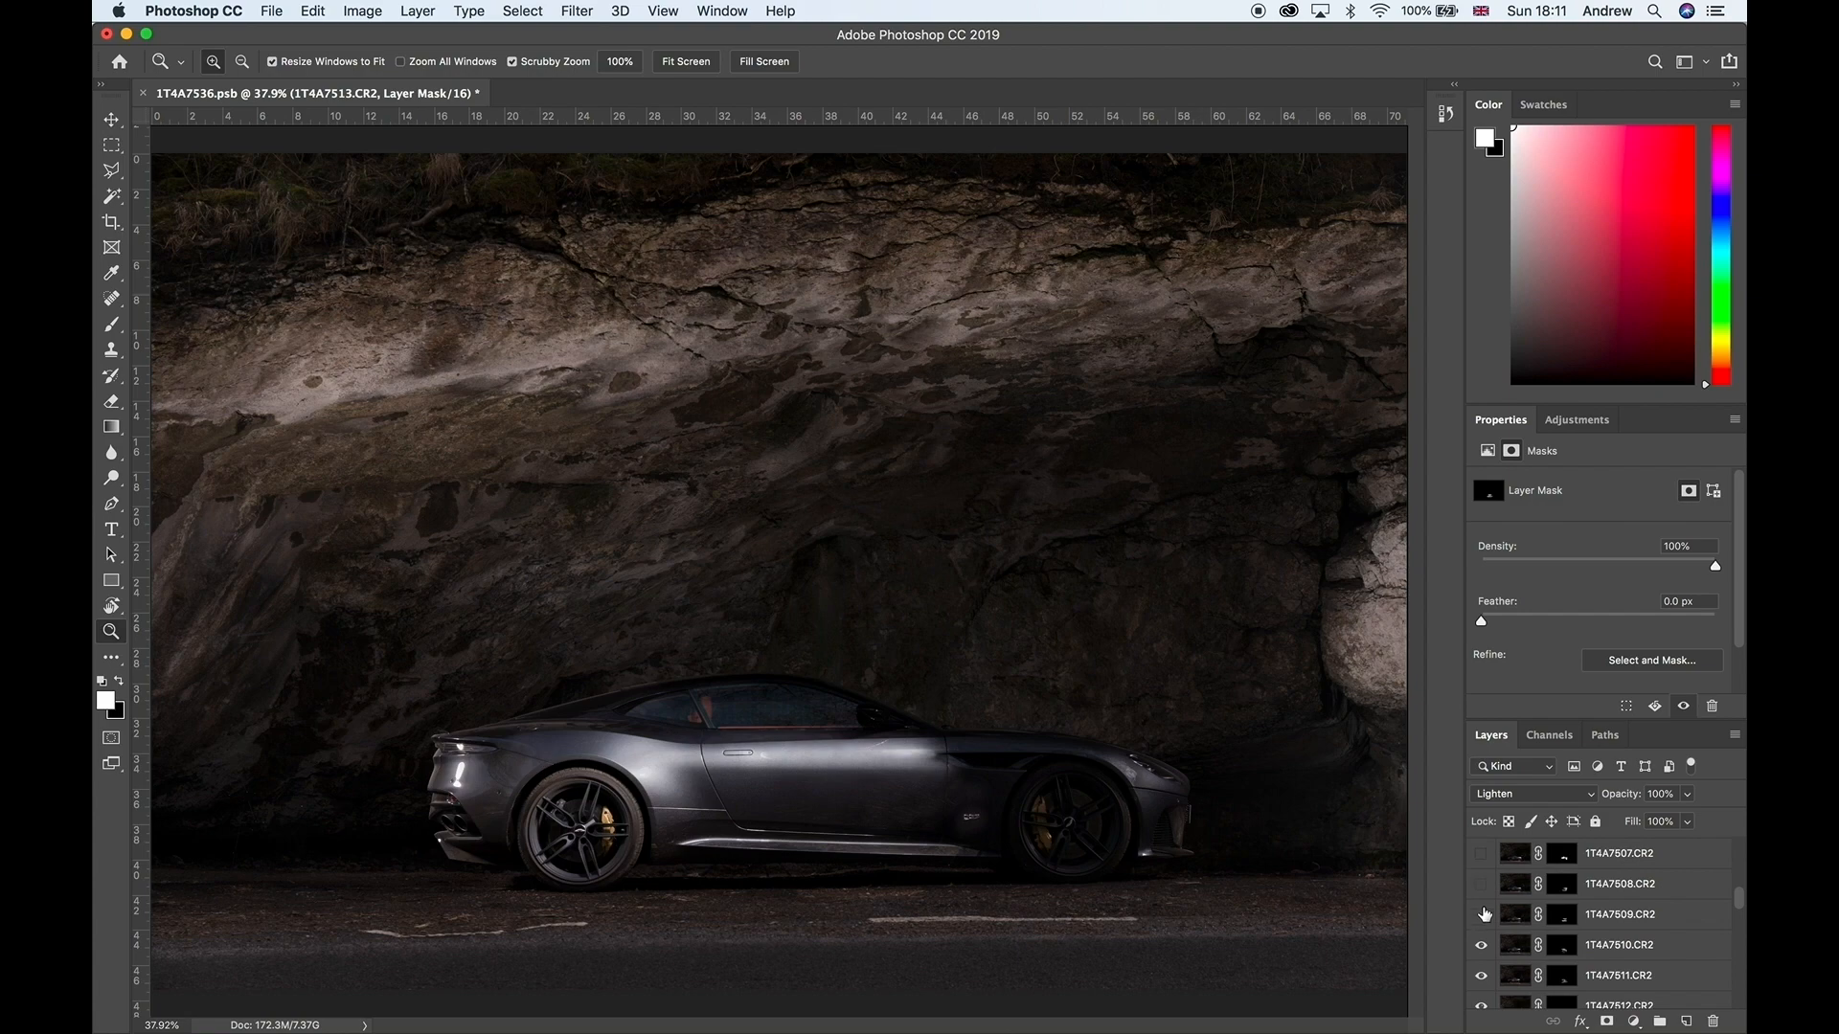
pyautogui.click(1481, 915)
pyautogui.click(1482, 885)
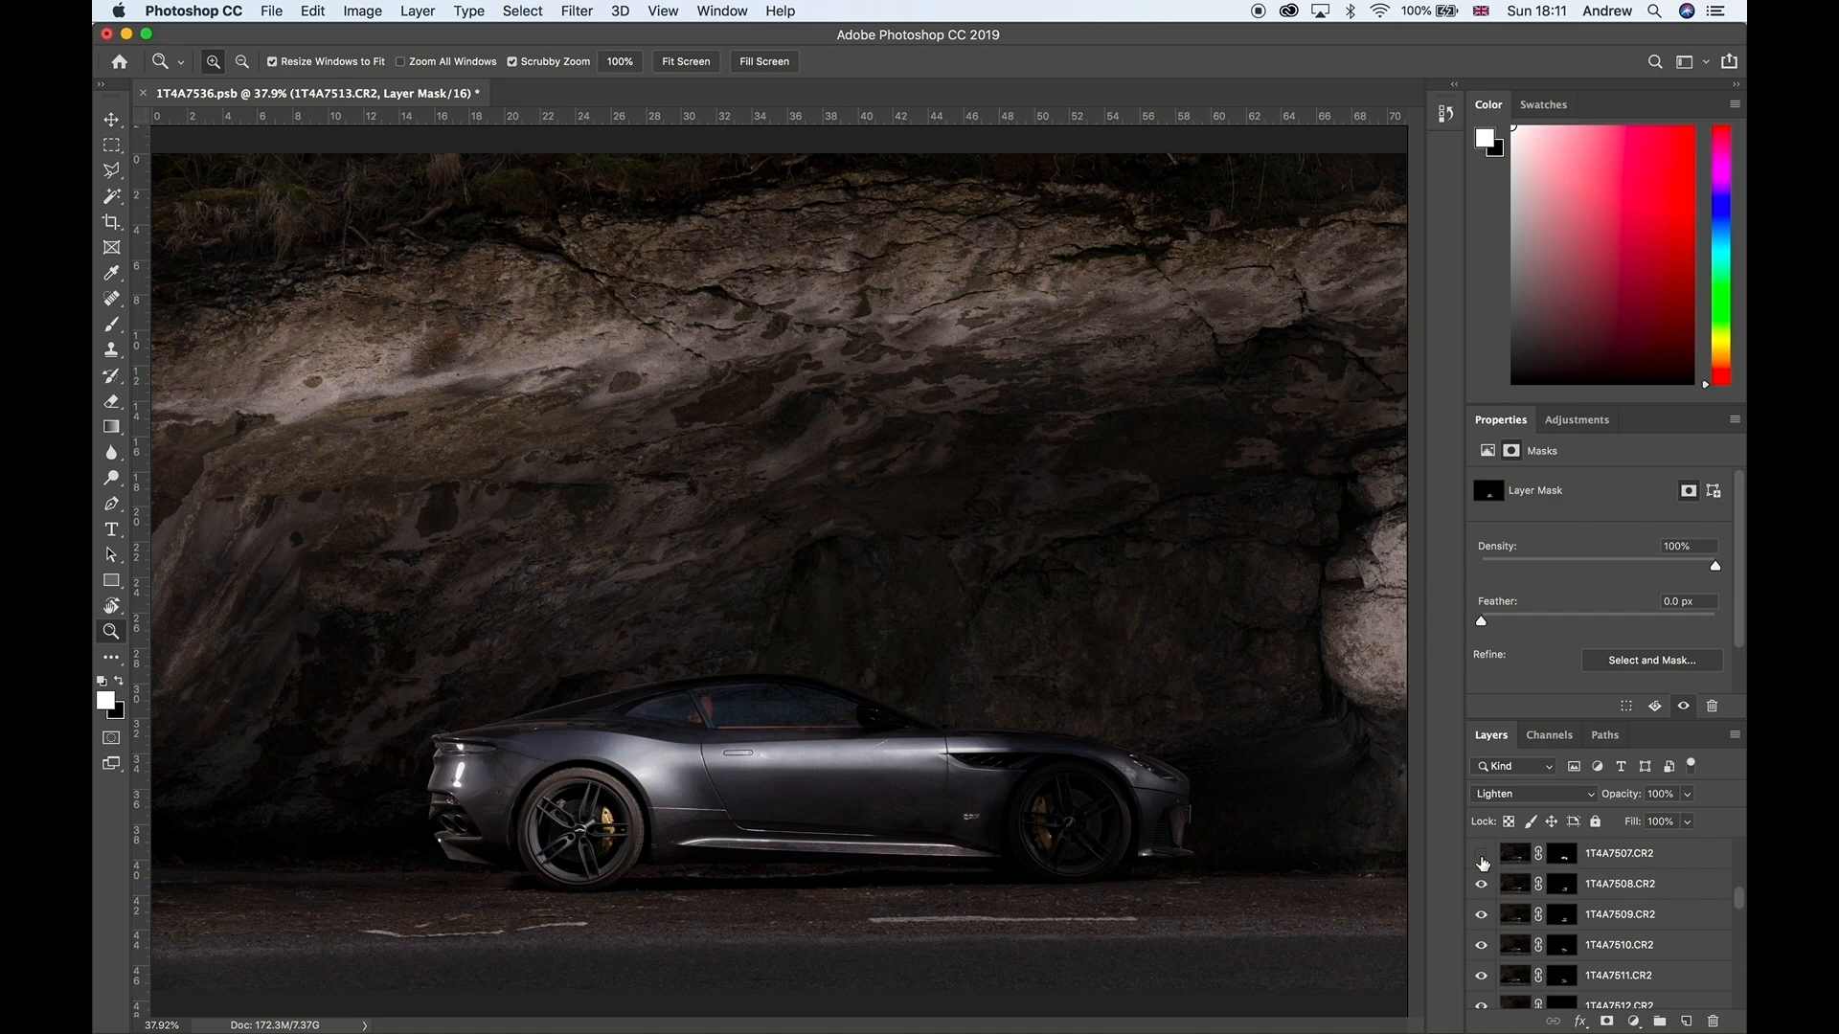
# Step: Switch to Lightroom Classic and examine the source photo 1T4A7518.CR2 of the lit car door at full view
pyautogui.hotkey('ctrl', 'Right')
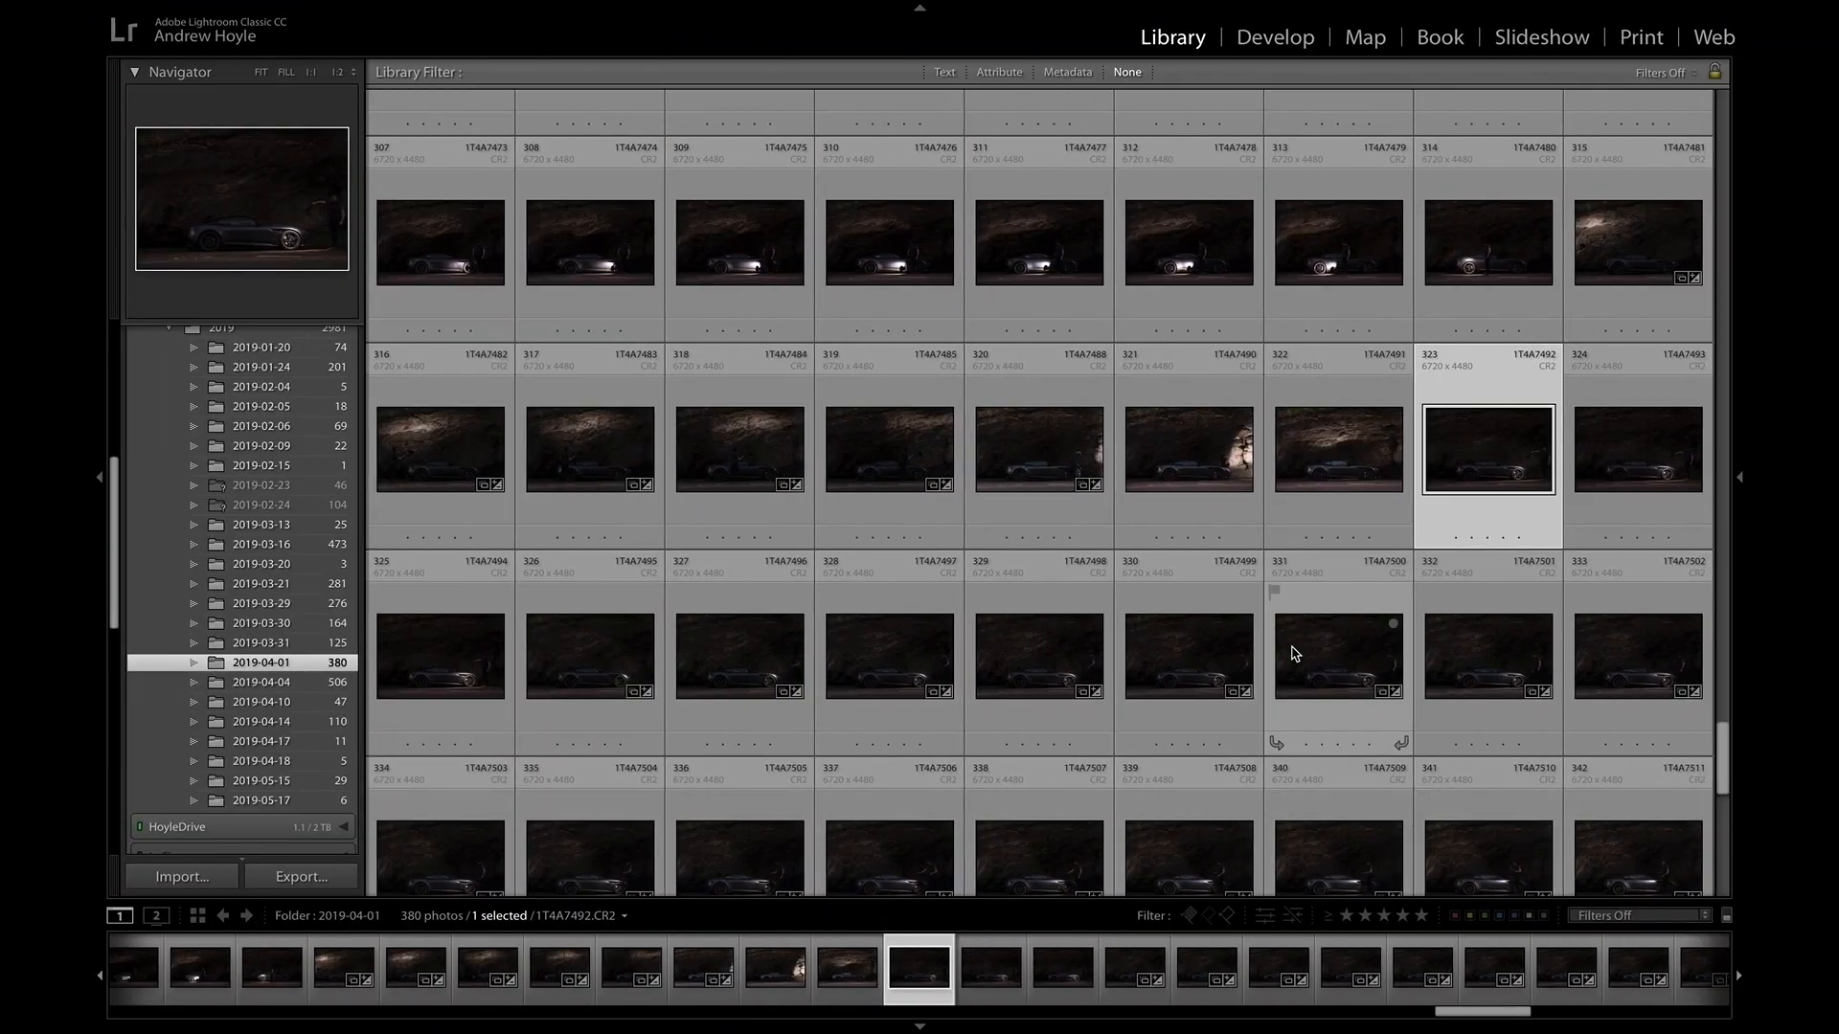
pyautogui.scroll(-5, 1293, 648)
pyautogui.doubleClick(1192, 489)
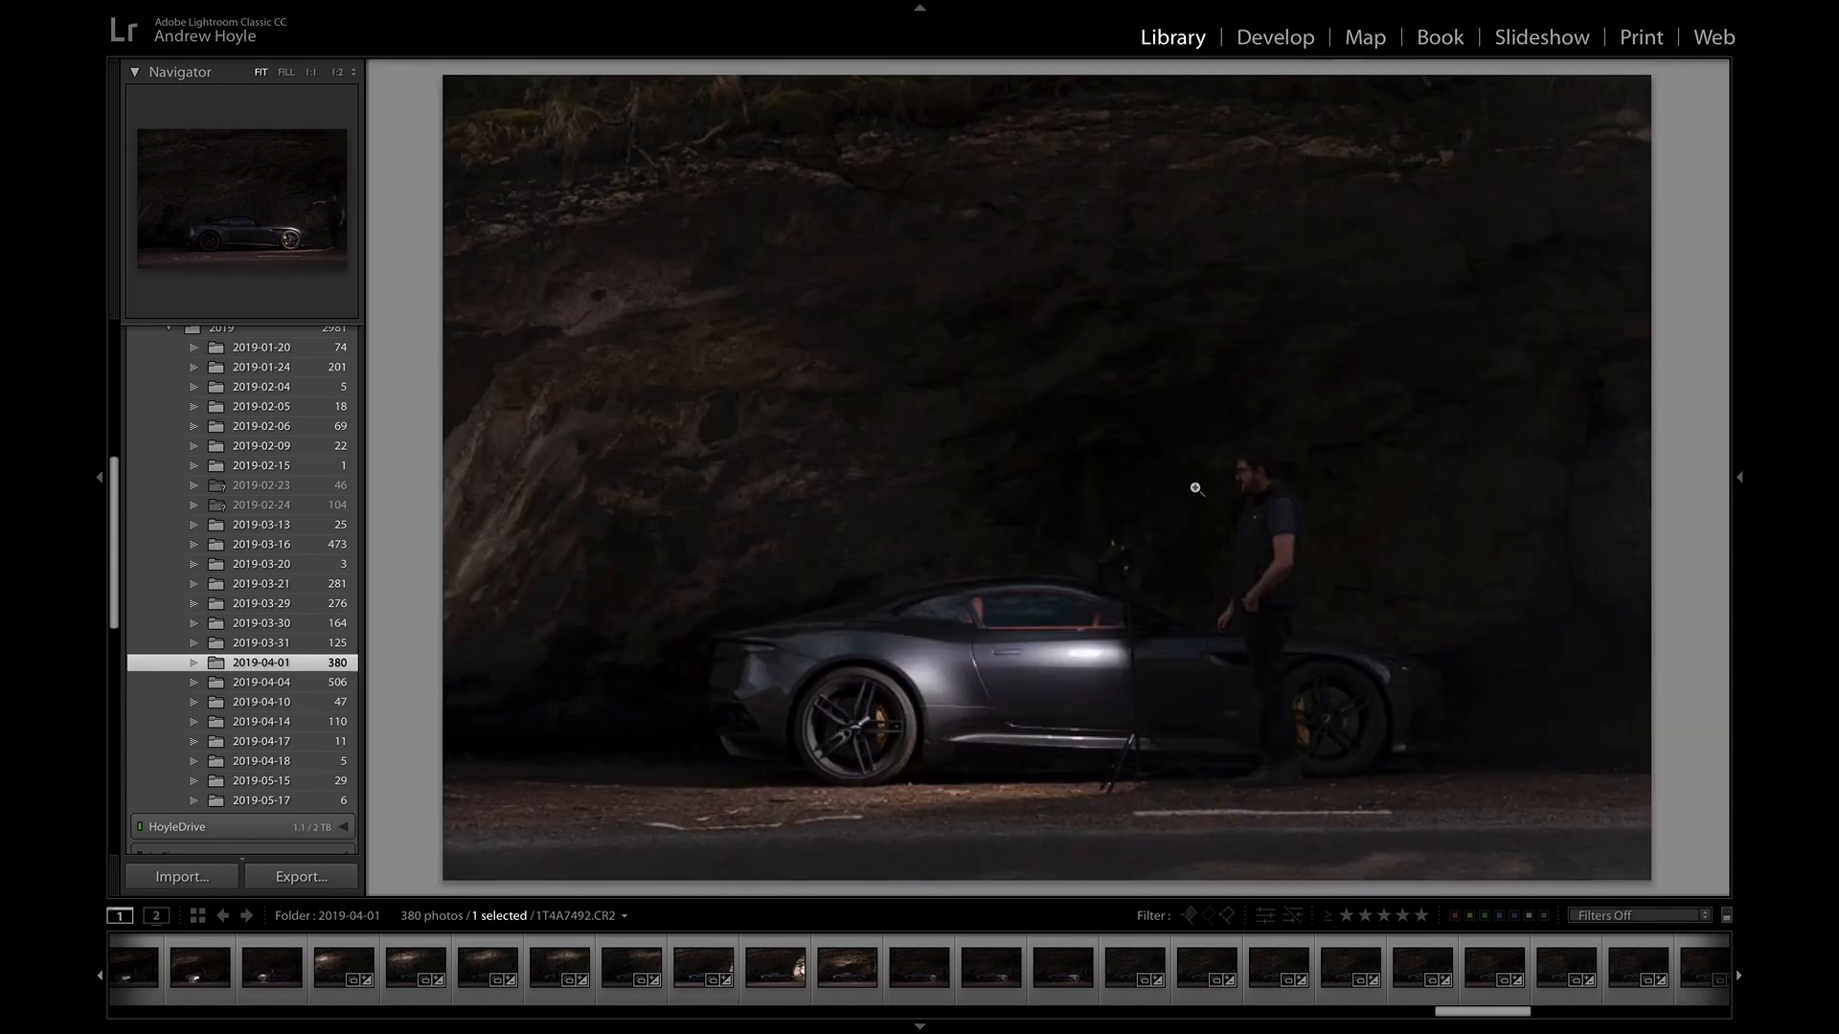
pyautogui.click(1077, 668)
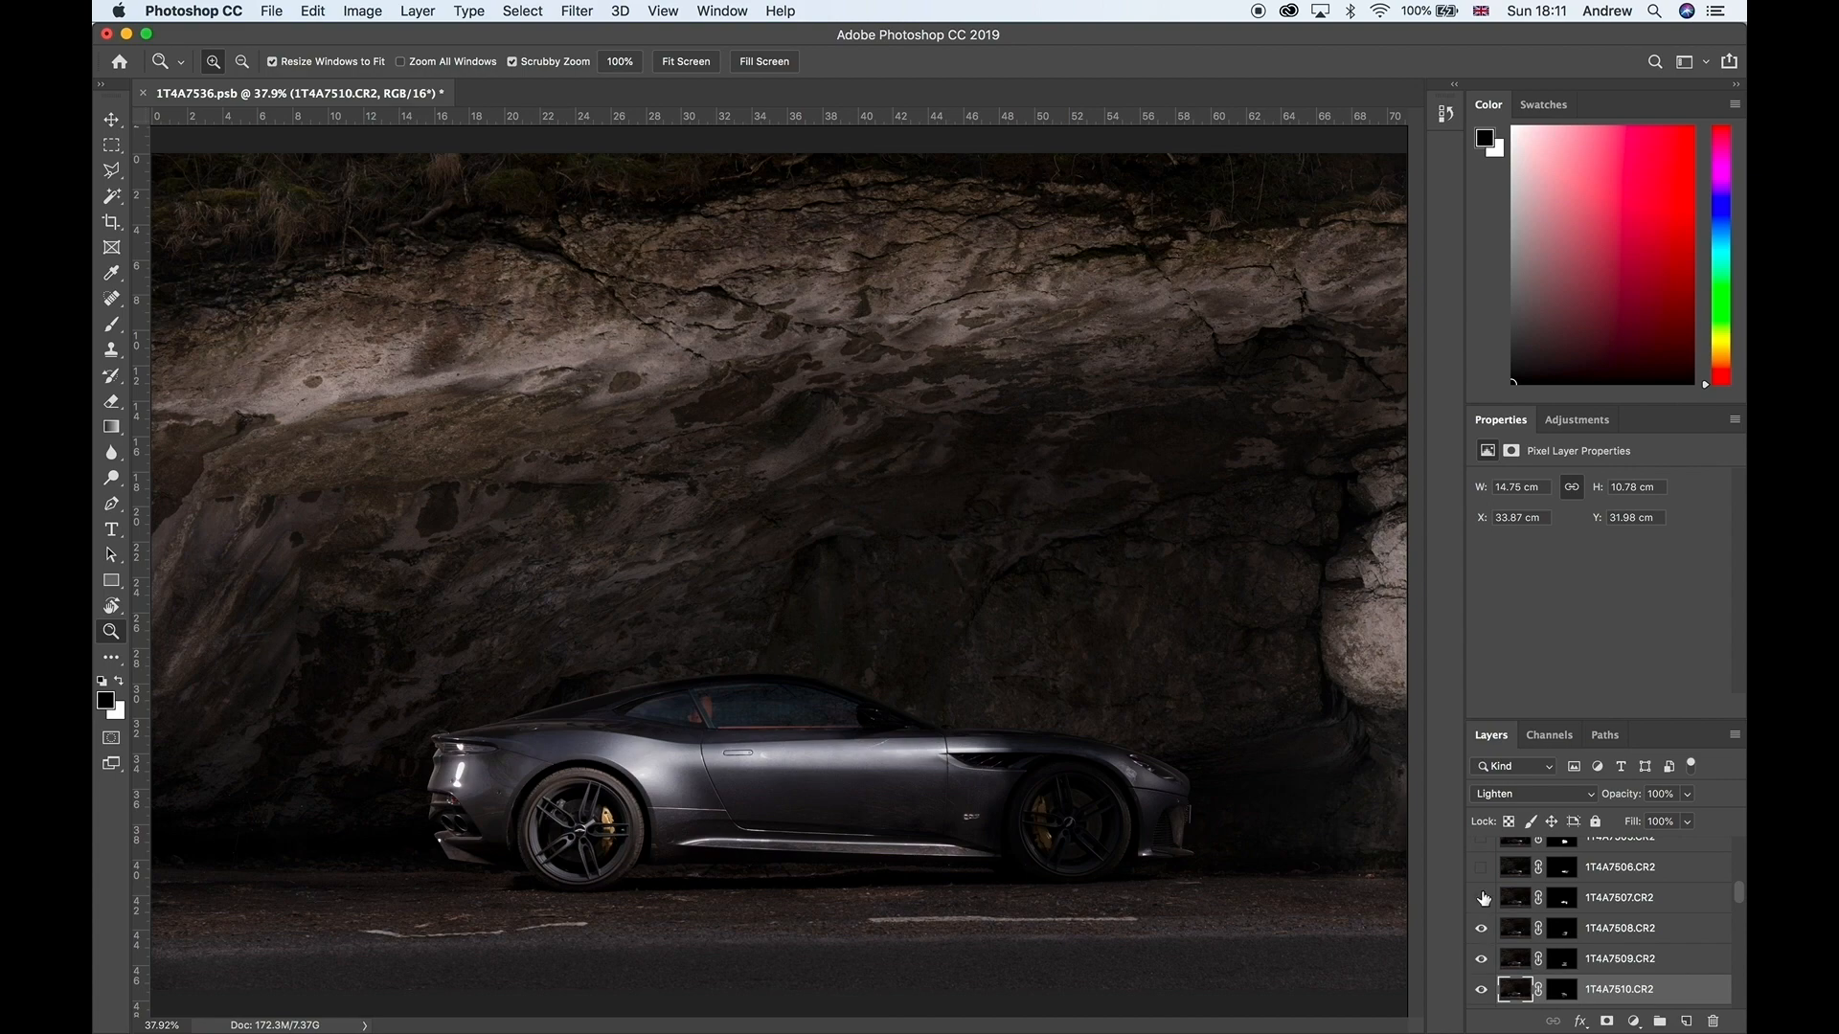
# Step: Back in Photoshop, show the layers from 1T4A7507 up through 1T4A7499
pyautogui.click(1483, 897)
pyautogui.click(1482, 867)
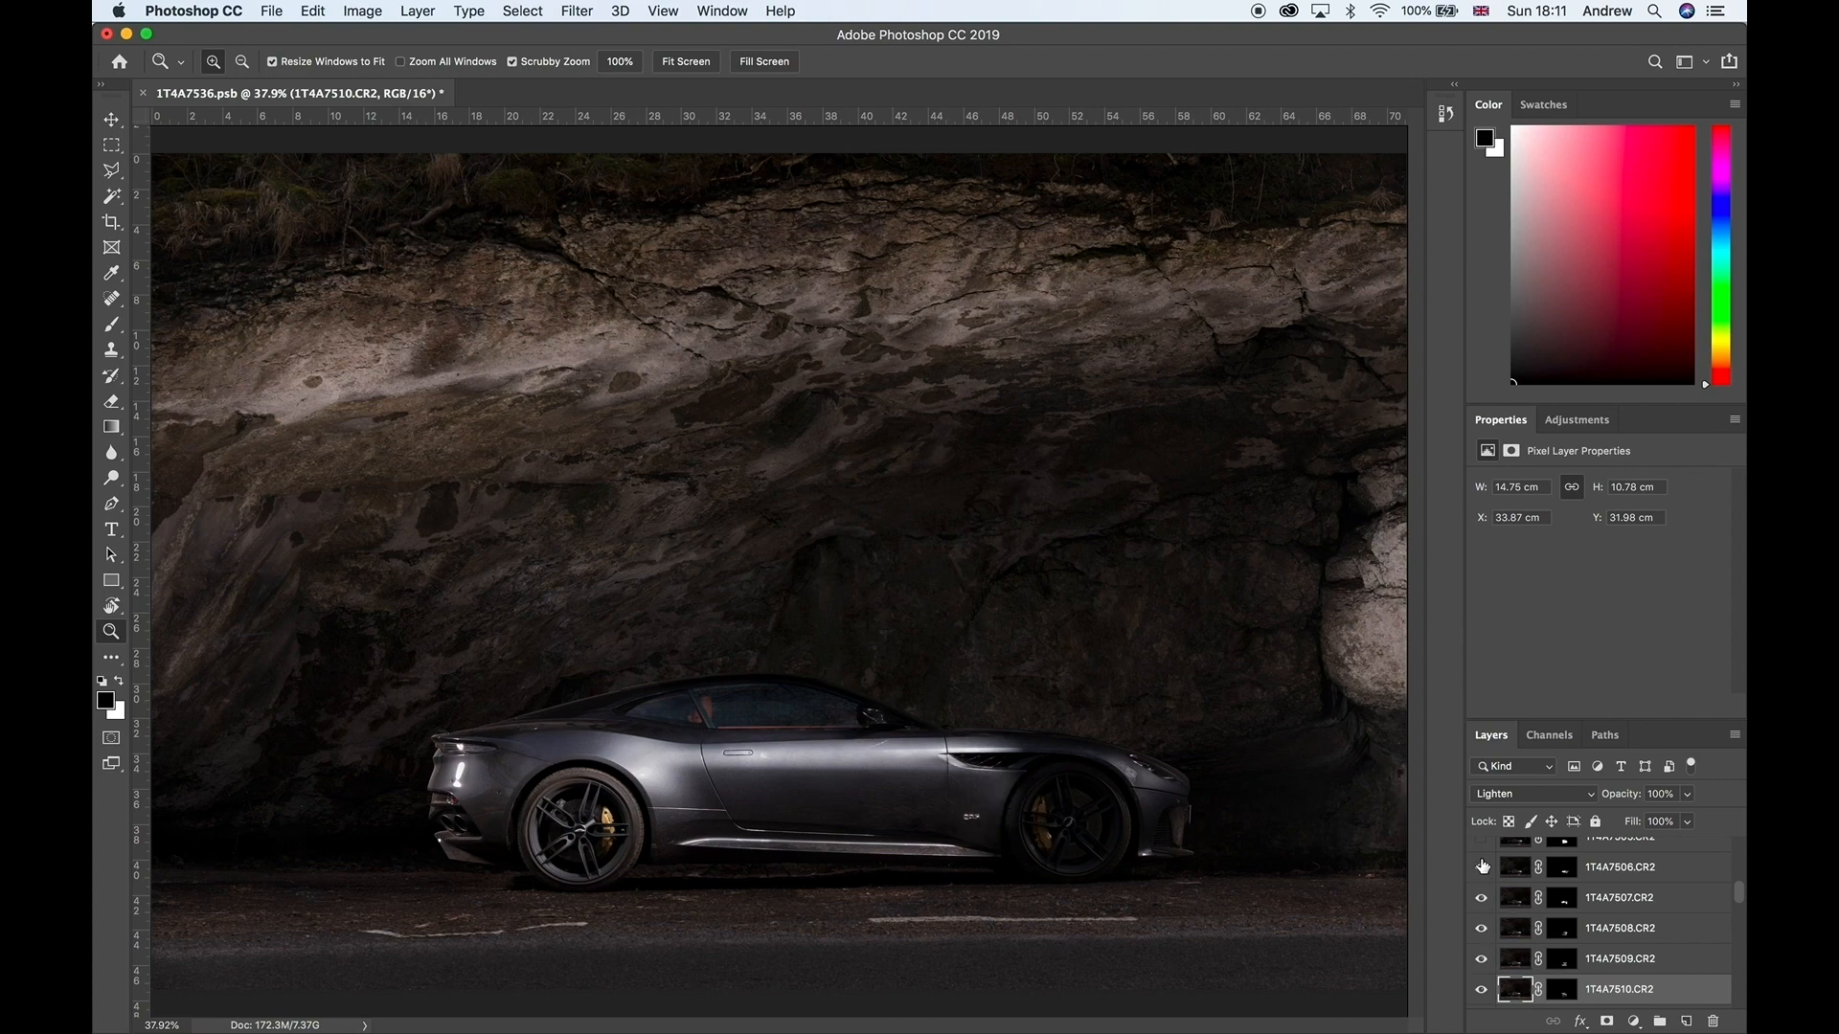
pyautogui.scroll(2, 1483, 865)
pyautogui.click(1483, 895)
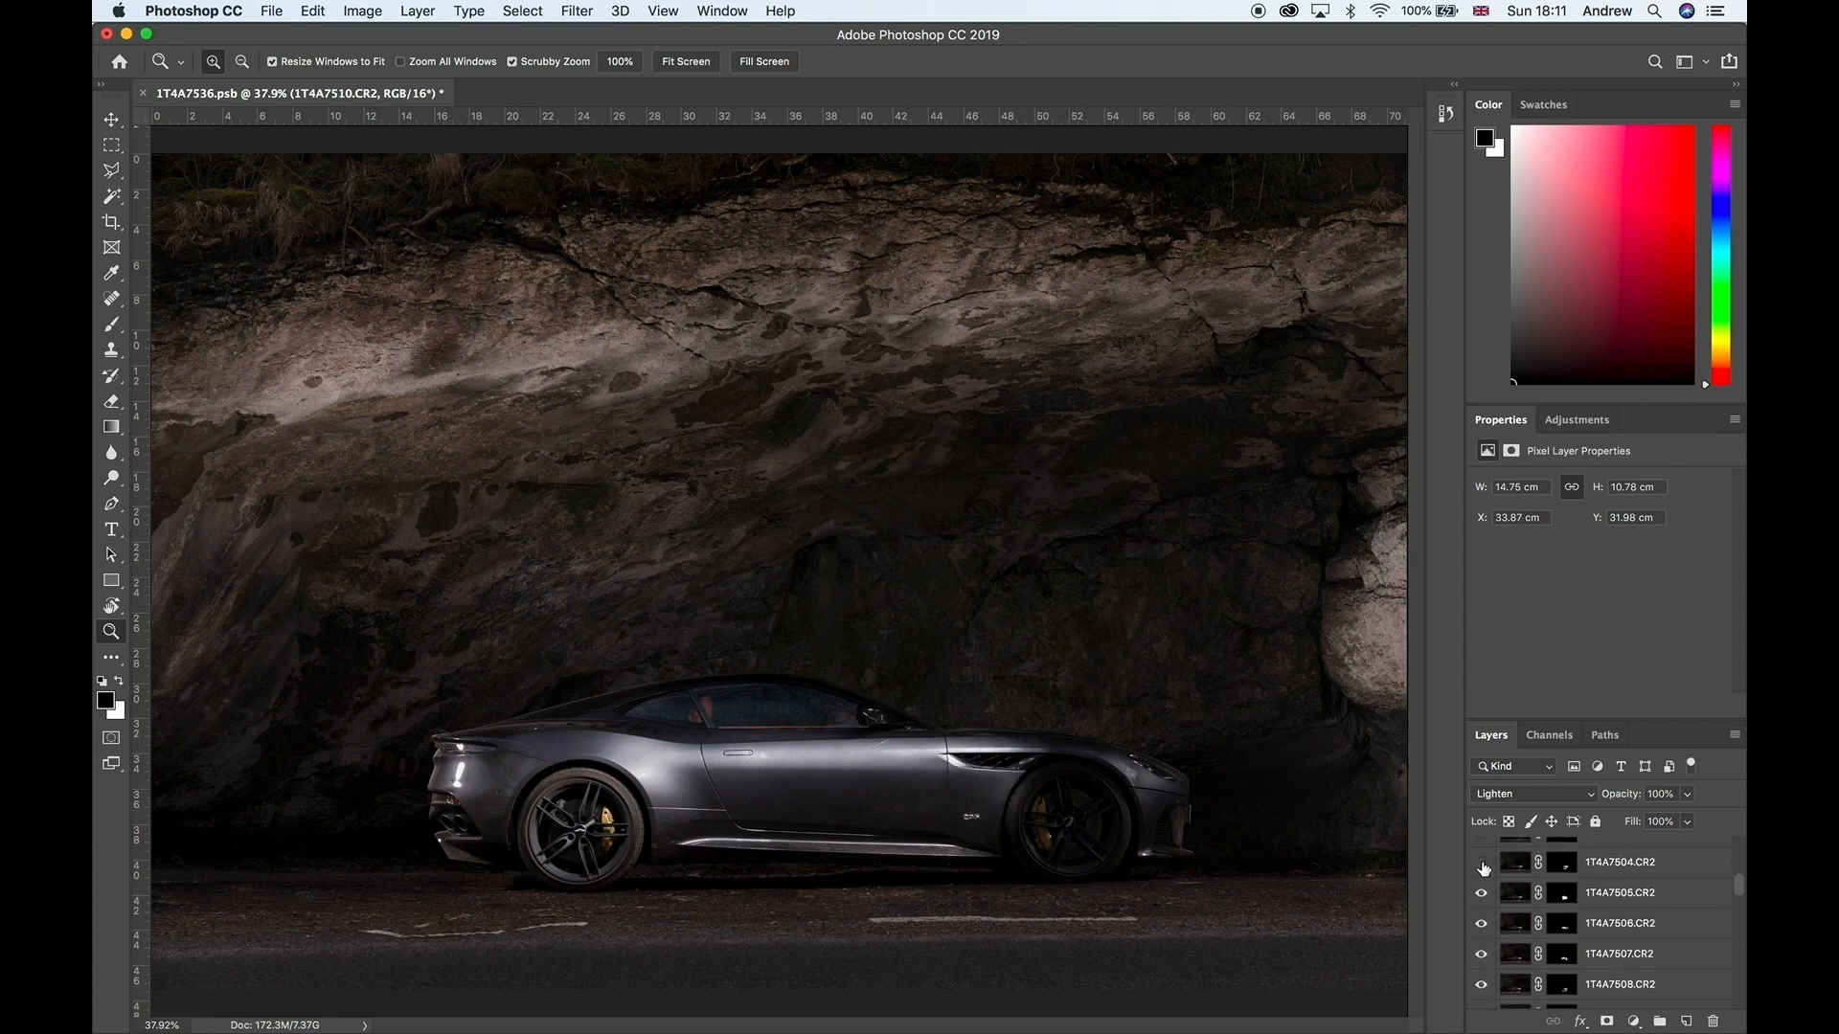
pyautogui.click(1482, 867)
pyautogui.scroll(1, 1484, 868)
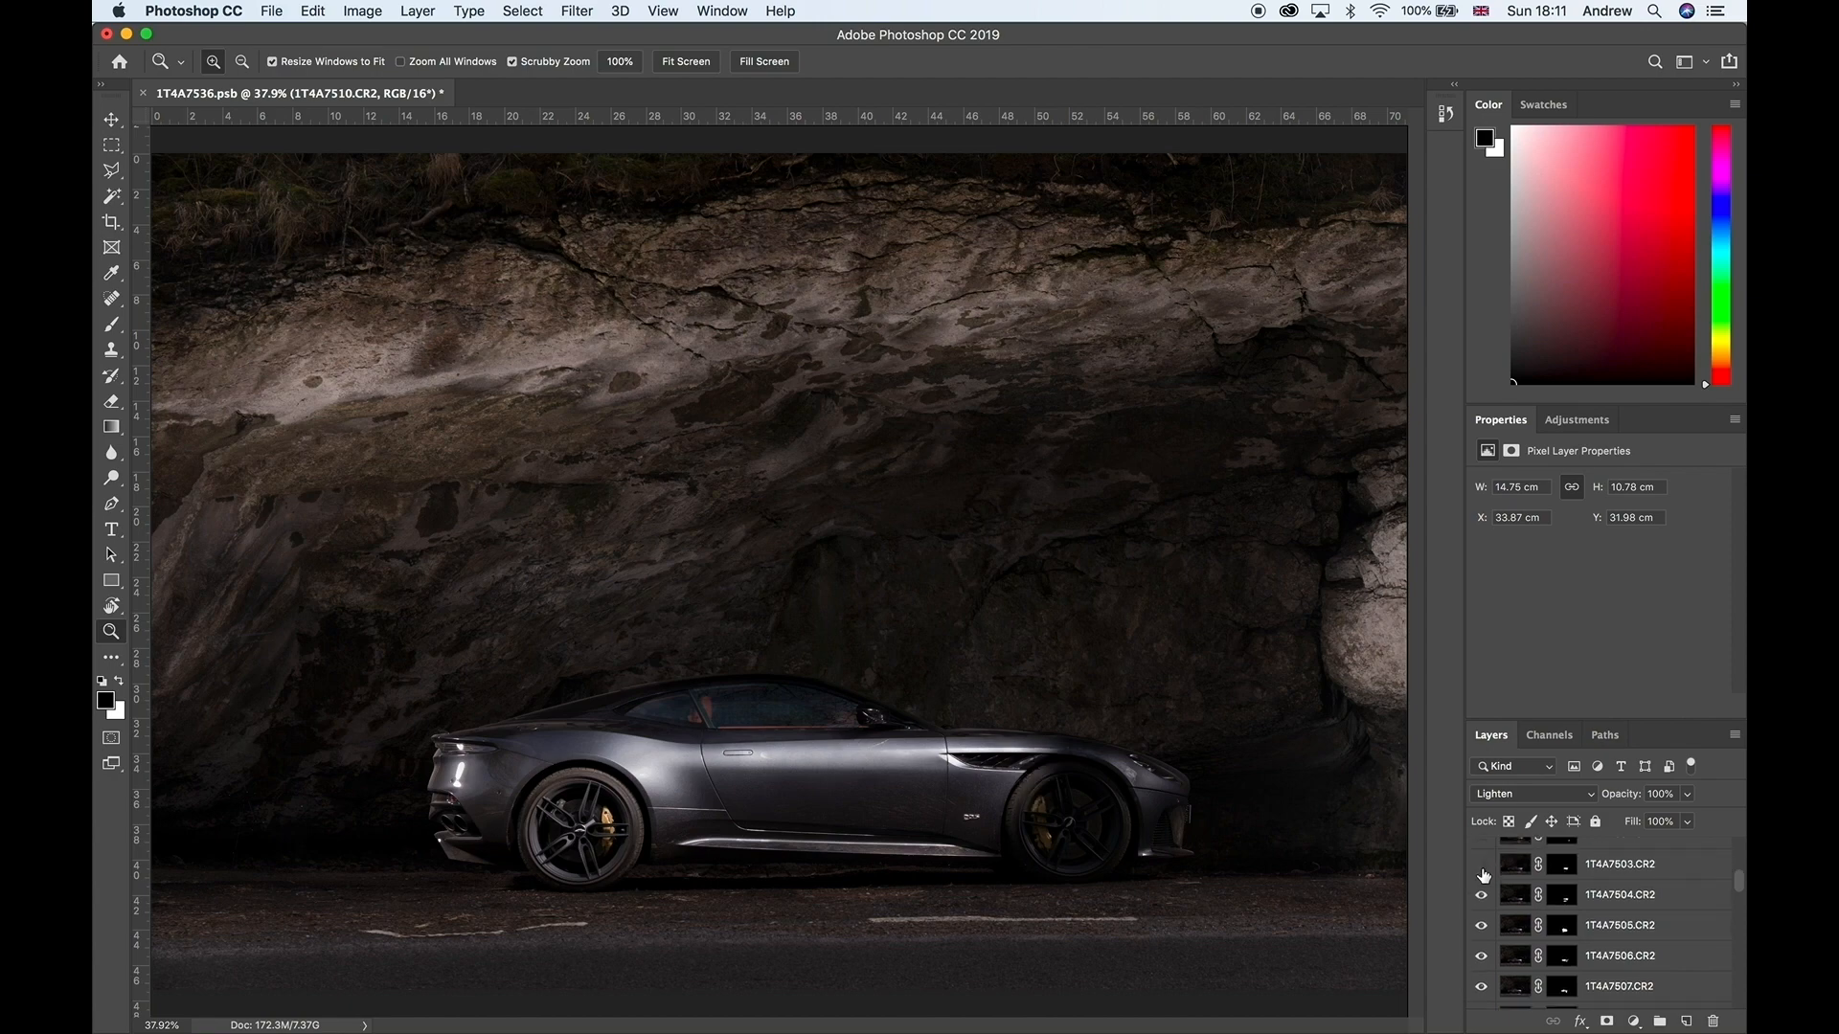
pyautogui.click(1482, 867)
pyautogui.scroll(1, 1483, 871)
pyautogui.click(1483, 869)
pyautogui.scroll(3, 1482, 872)
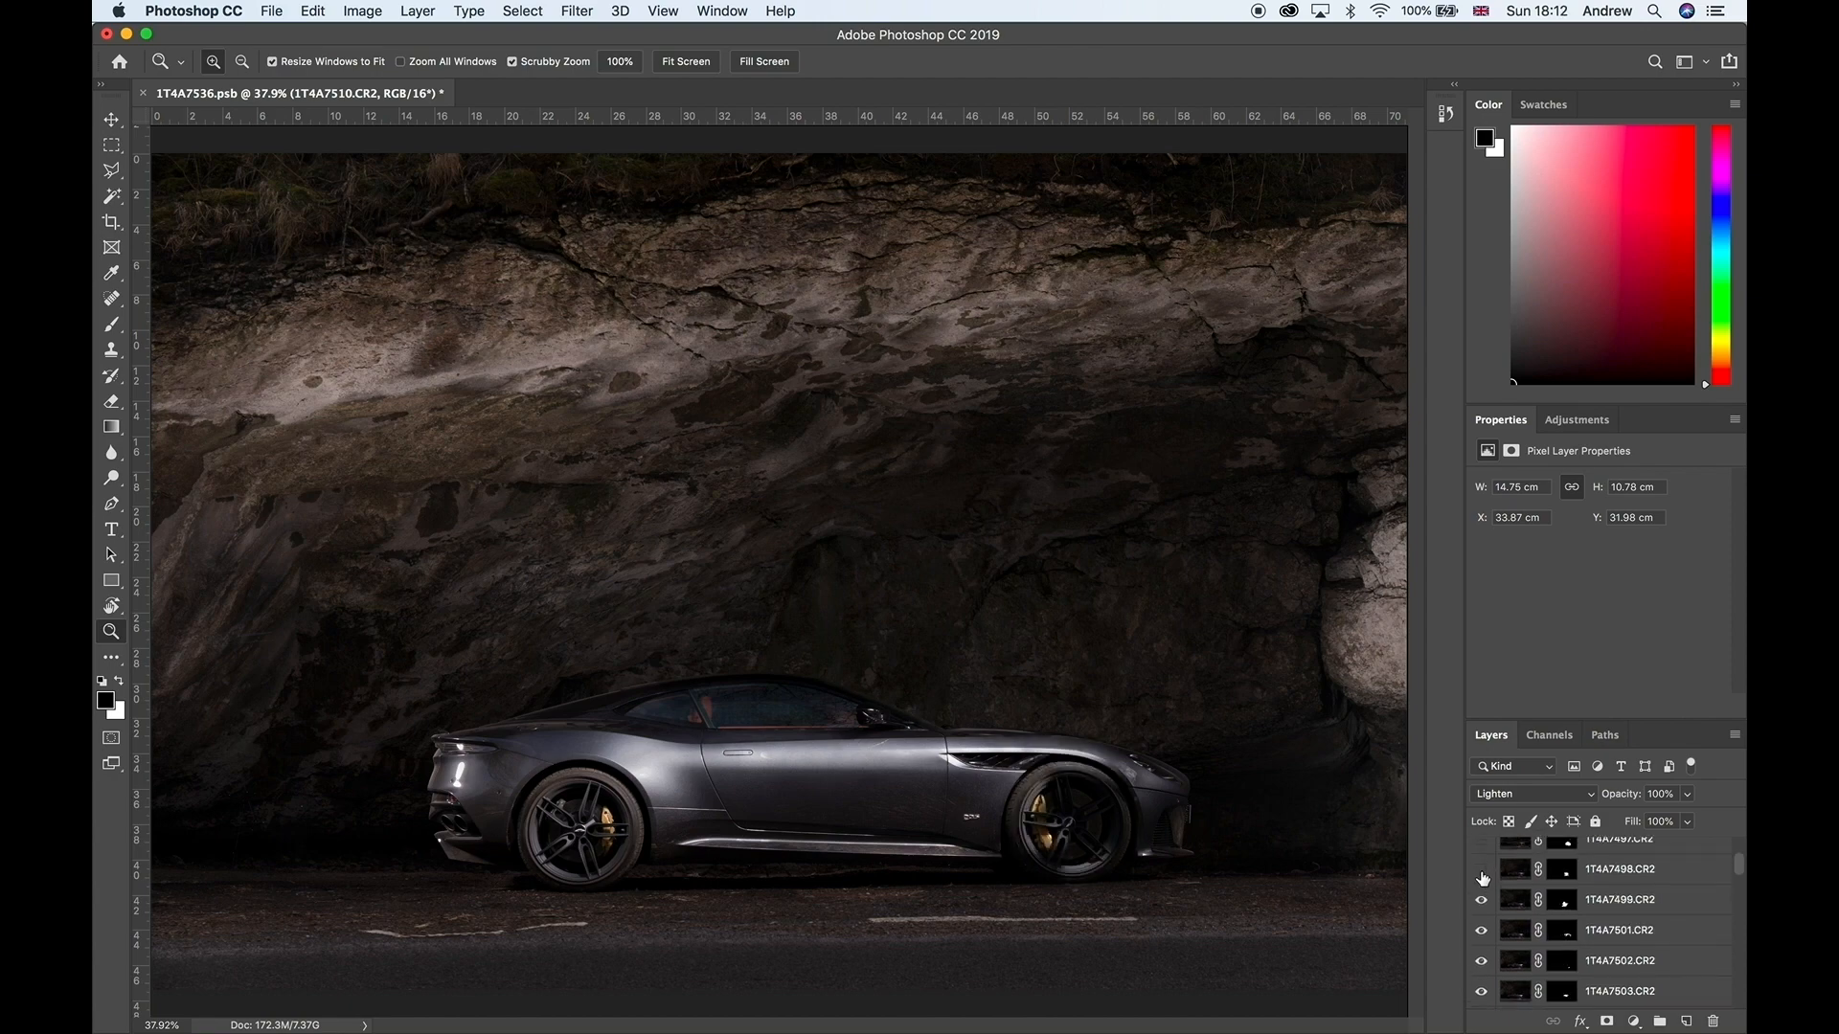
# Step: Show layer 1T4A7498, toggling its visibility repeatedly to compare its effect on the car's front wheel
pyautogui.click(1481, 870)
pyautogui.click(1482, 870)
pyautogui.click(1481, 869)
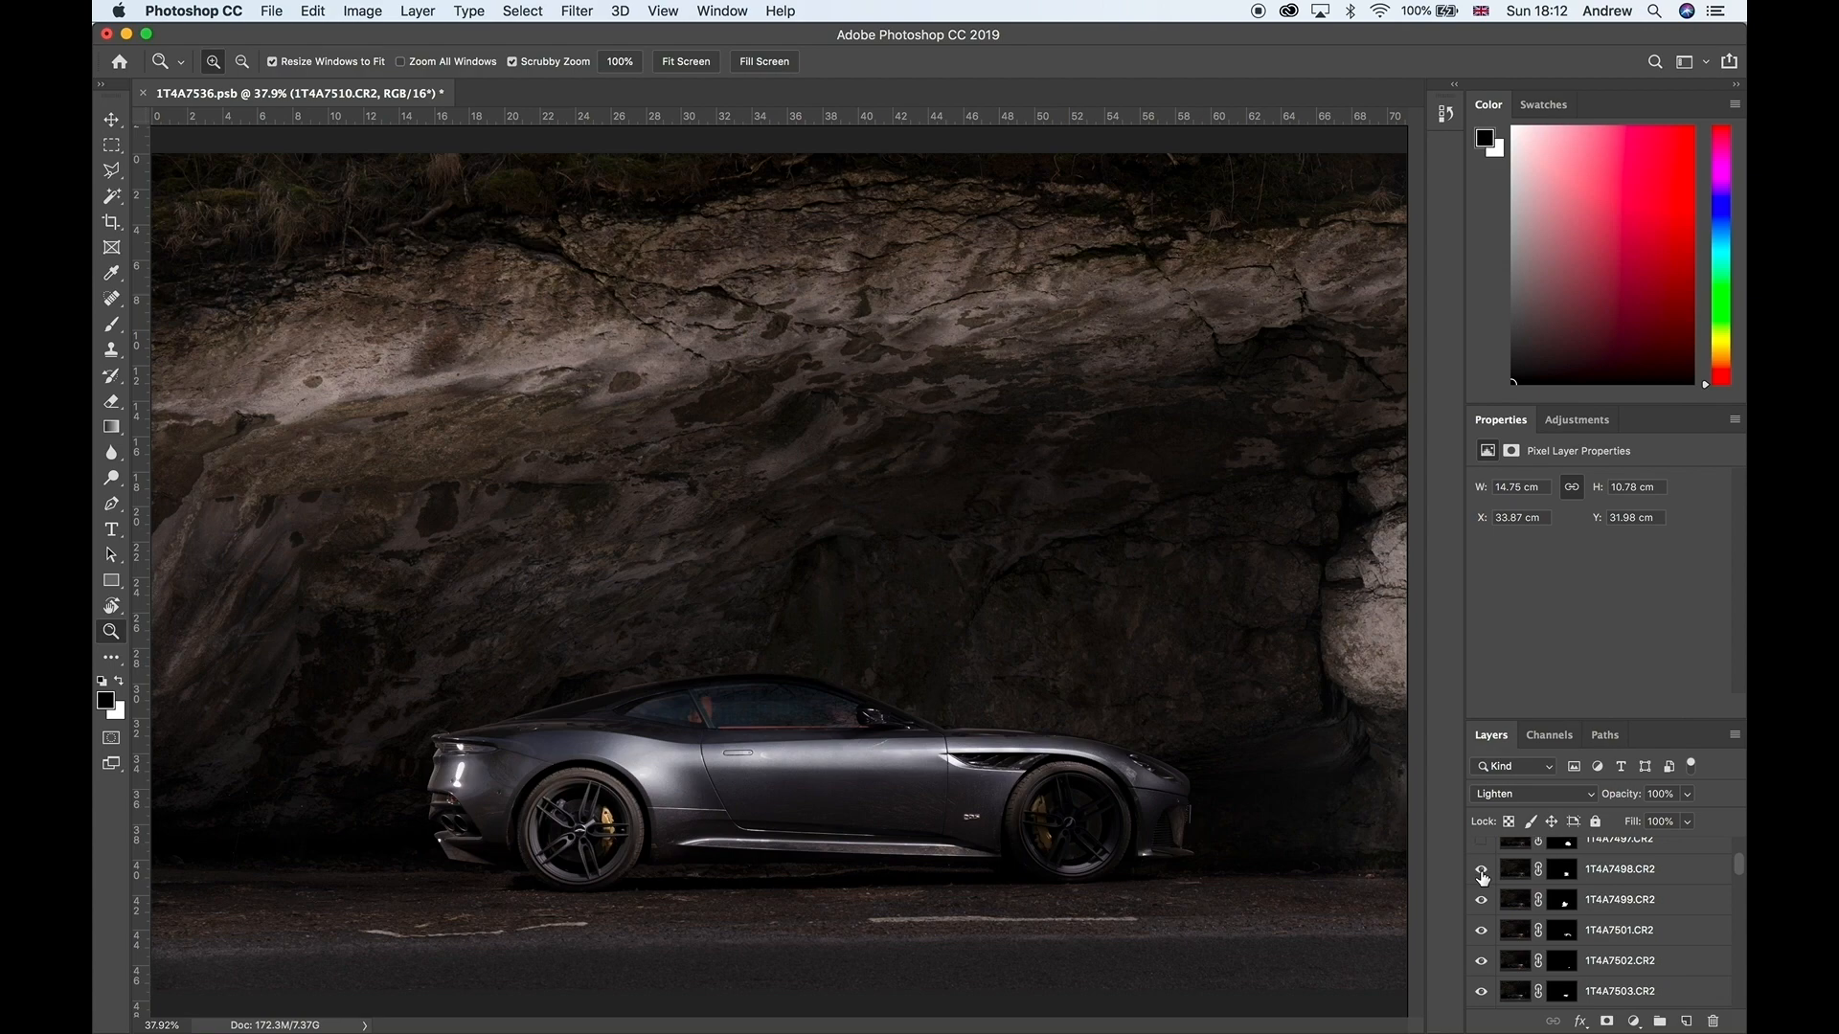
pyautogui.click(1481, 869)
pyautogui.click(1482, 869)
pyautogui.click(1481, 870)
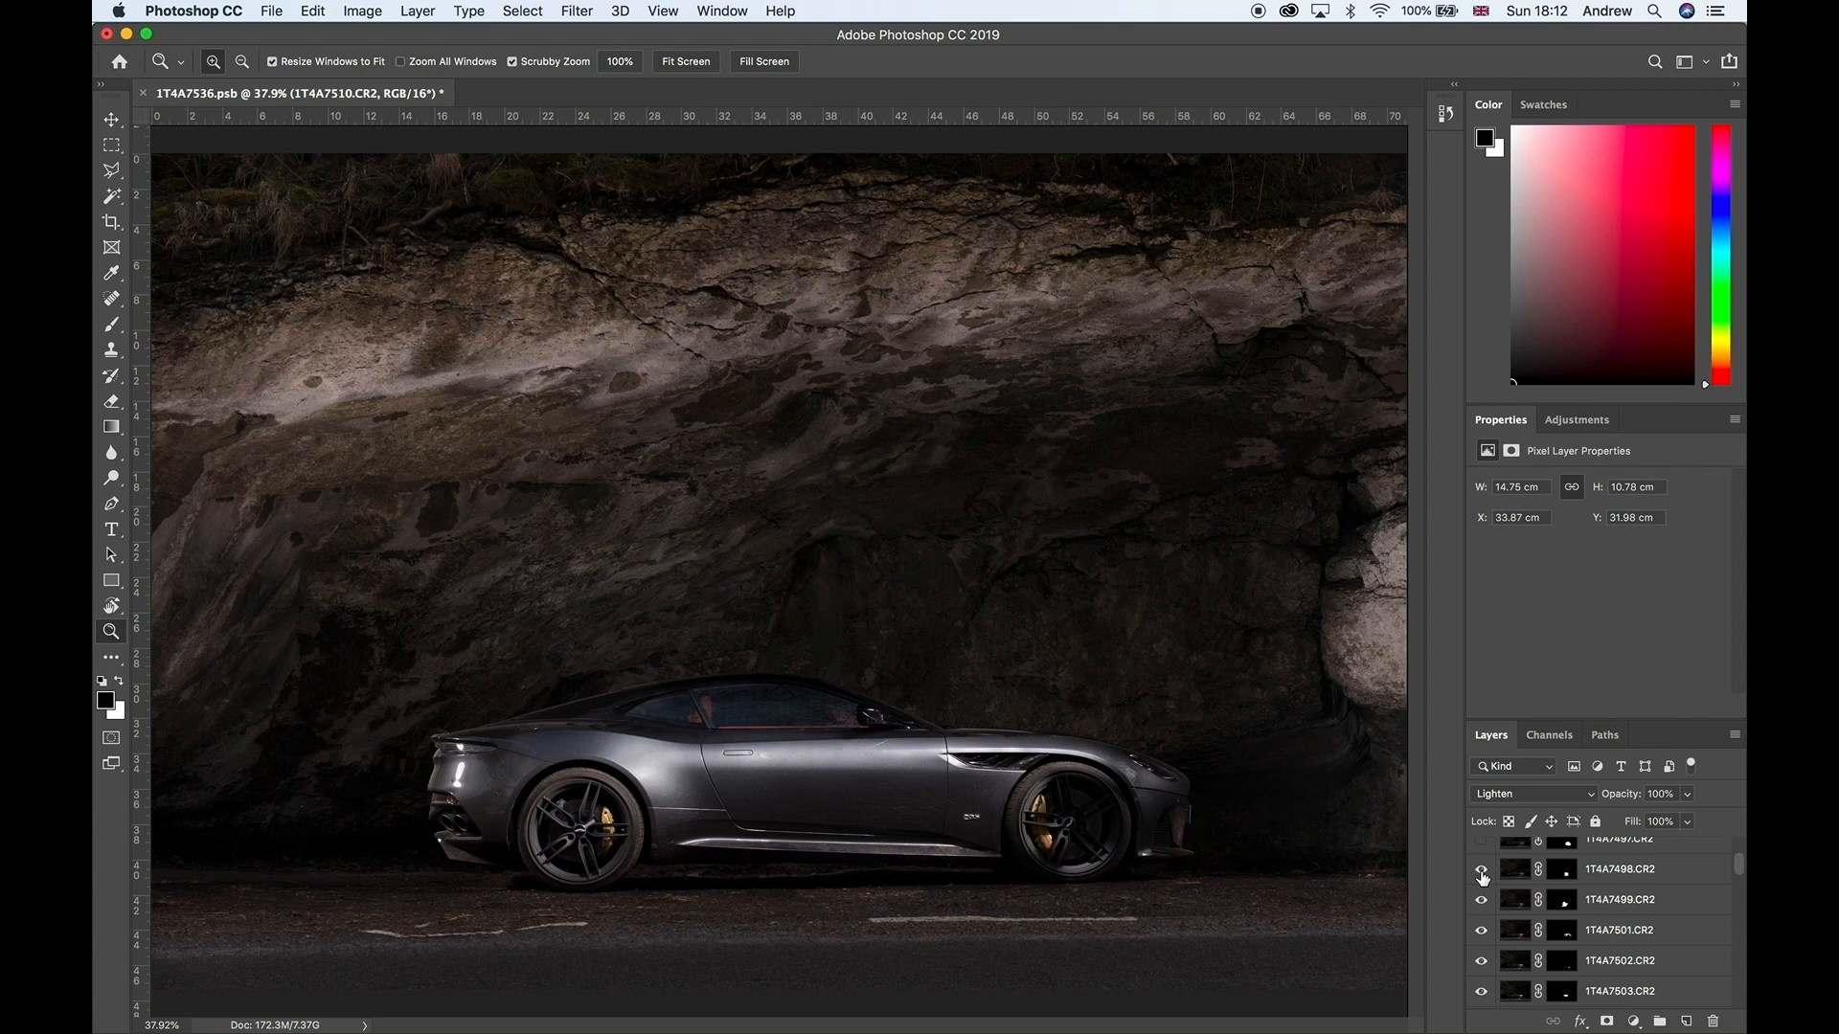
# Step: Compare the front wheel with and without layer 1T4A7498, and show layer 1T4A7497, checking its effect on that wheel at 100% zoom
pyautogui.click(1482, 870)
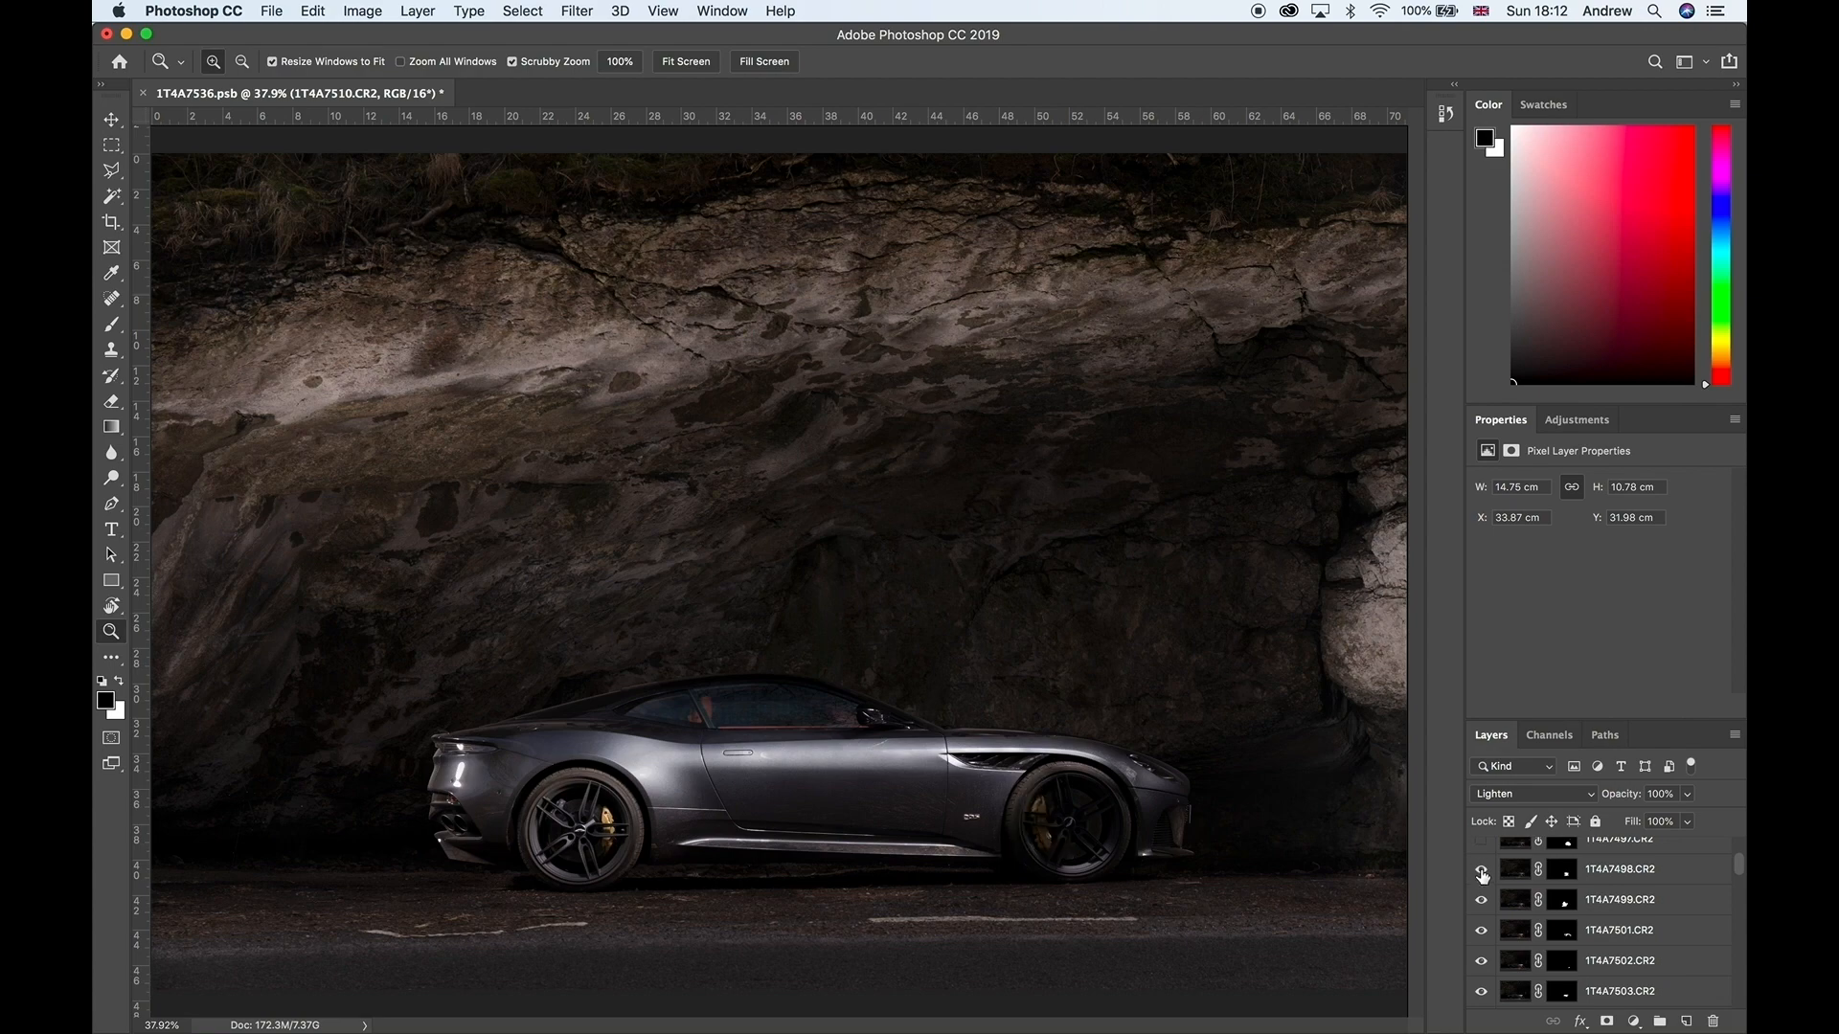
pyautogui.click(1481, 870)
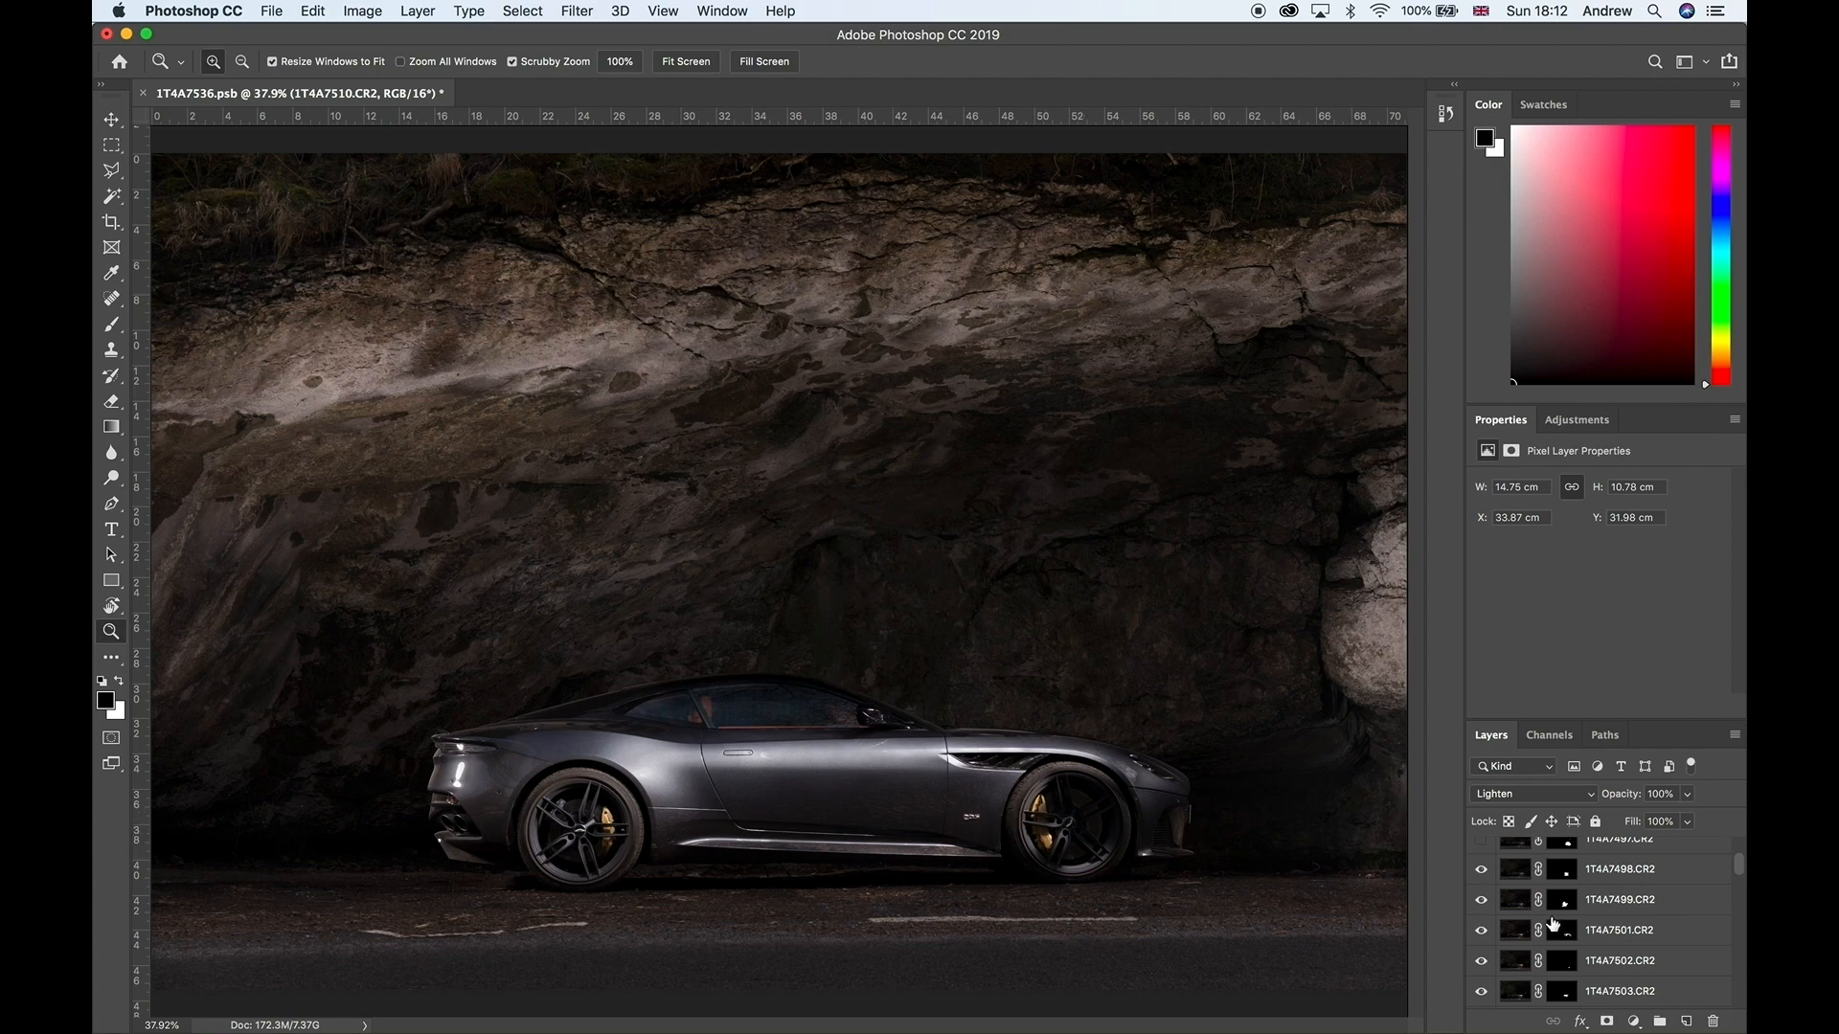
pyautogui.scroll(1, 1485, 873)
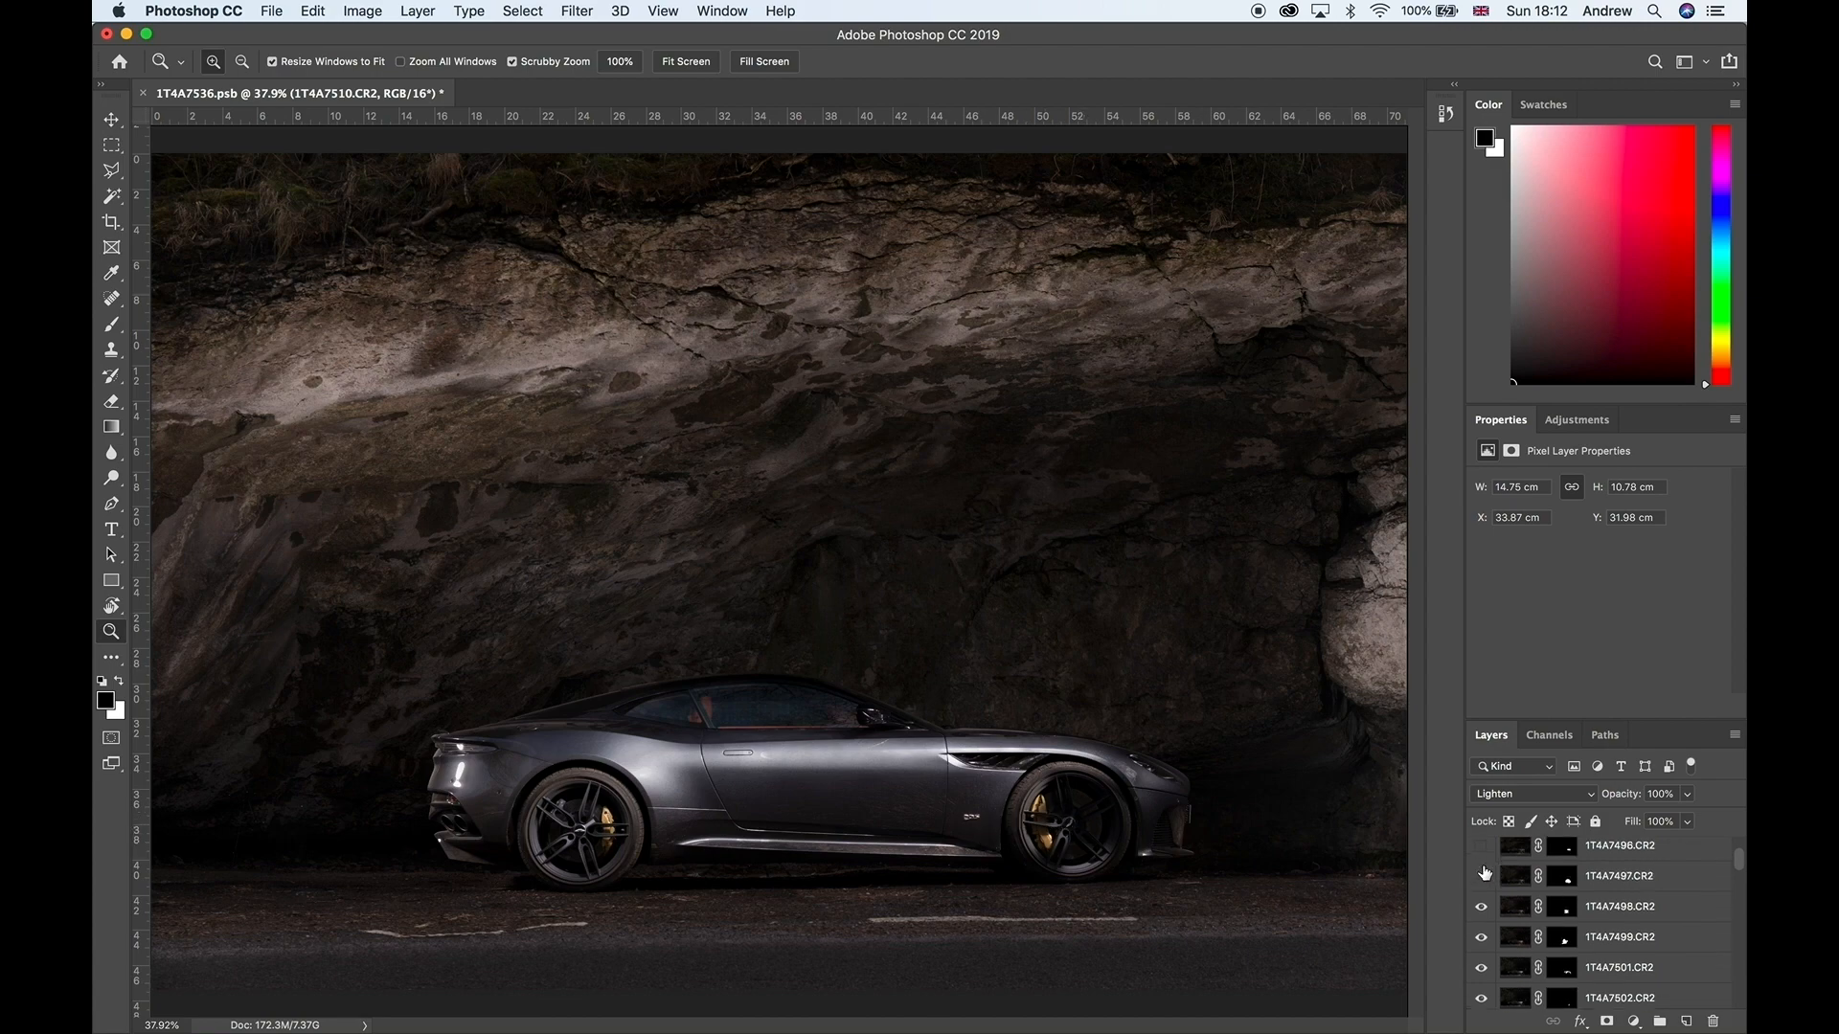
pyautogui.click(1483, 874)
pyautogui.click(1482, 875)
pyautogui.press('super+1')
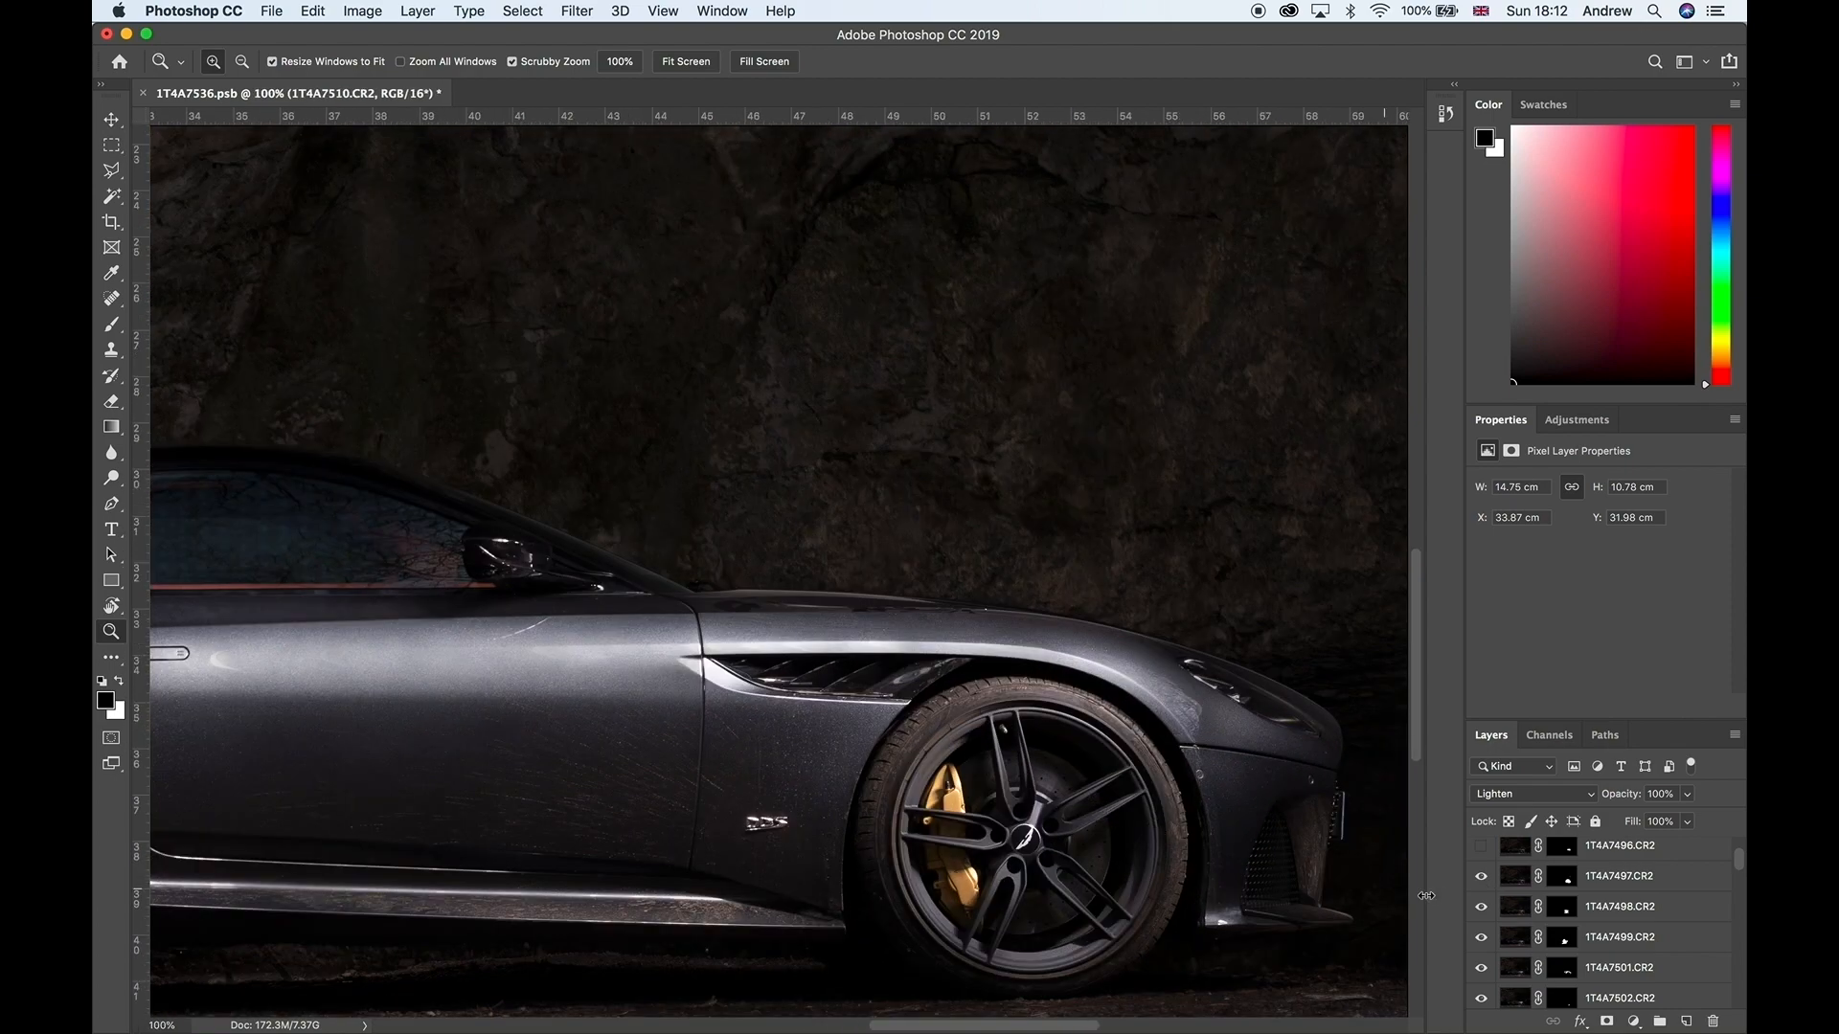
pyautogui.click(1488, 875)
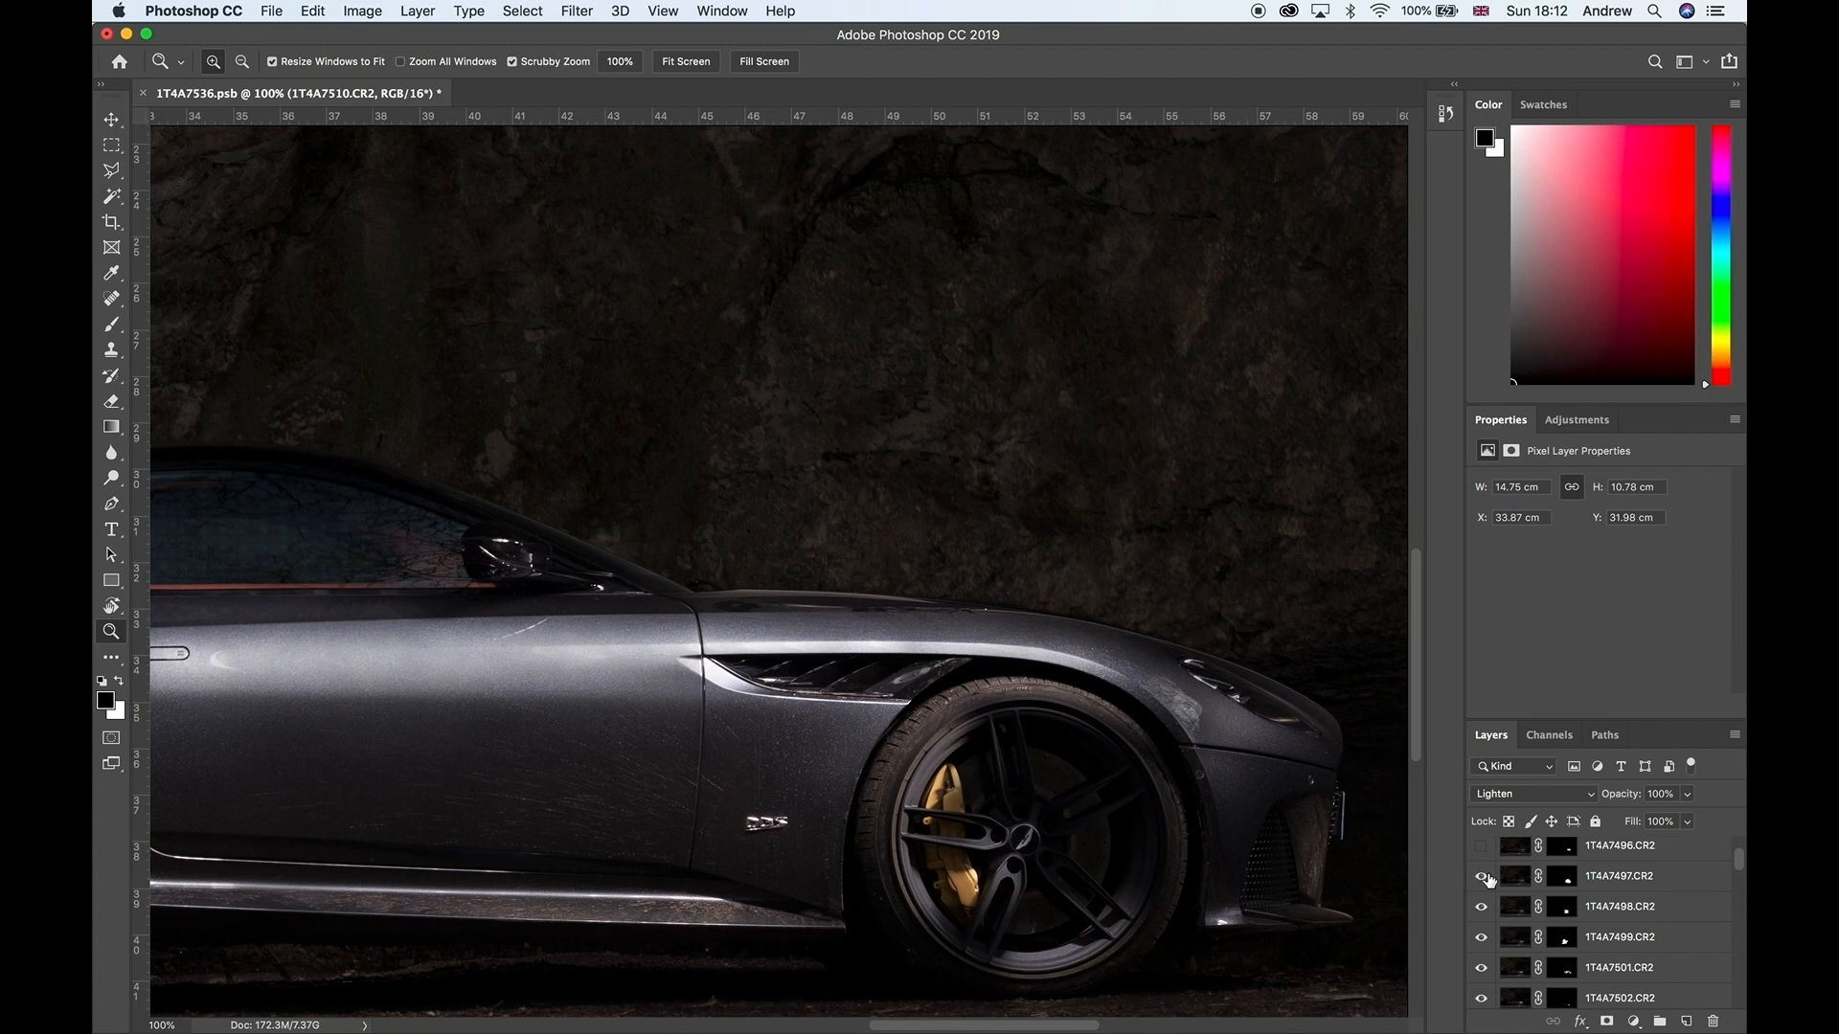
pyautogui.click(1487, 876)
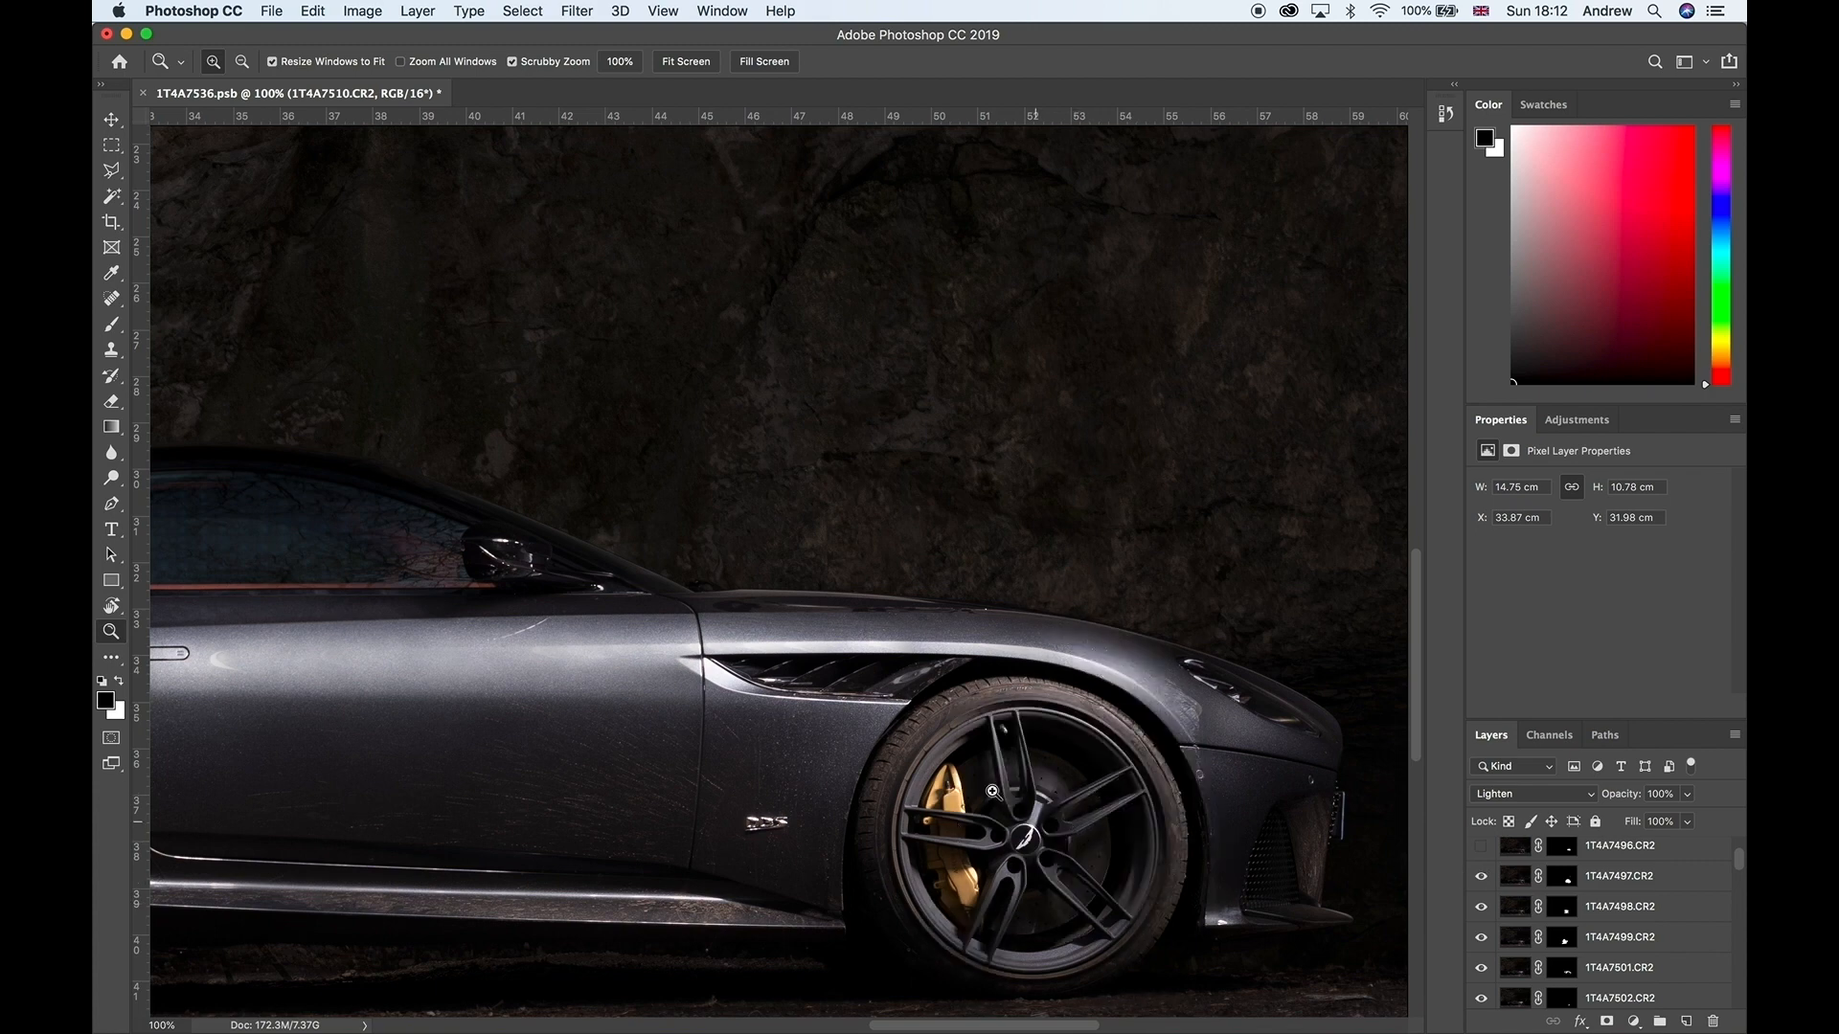
# Step: Show the layers 1T4A7496, 1T4A7495 and Layer 1, and return the view to the whole composite
pyautogui.scroll(2, 1508, 883)
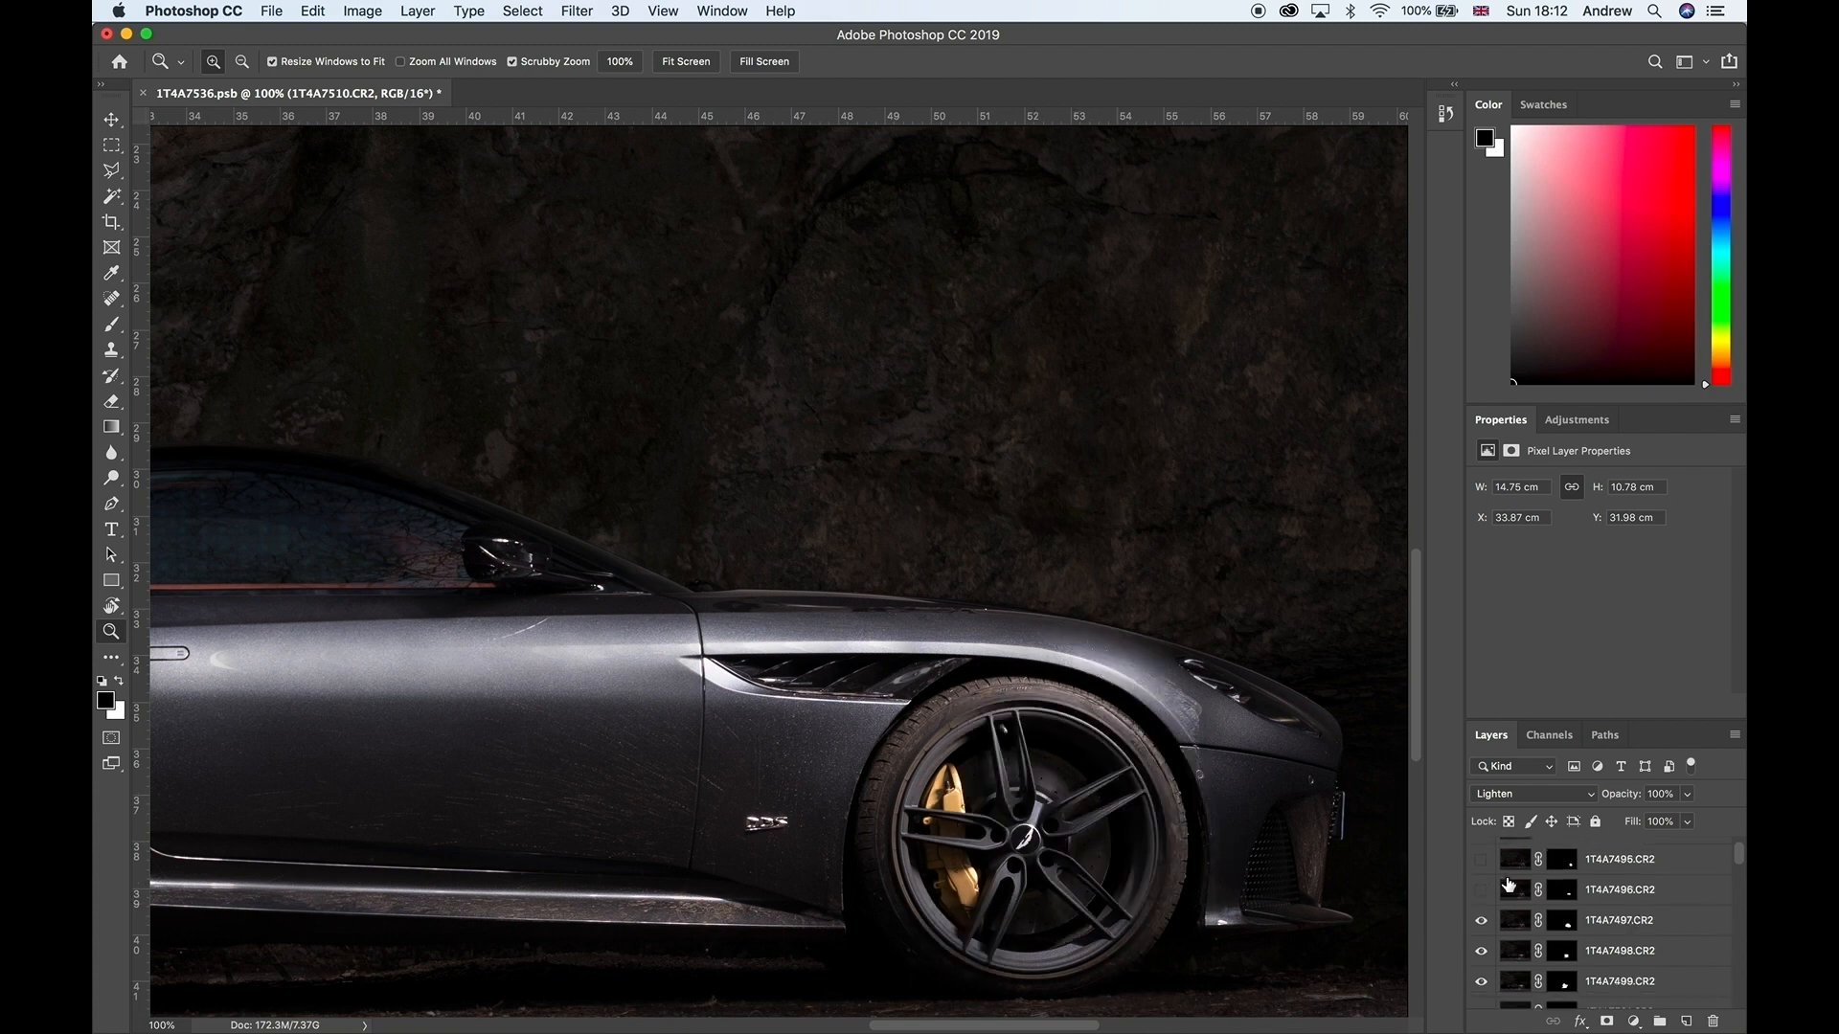
pyautogui.click(1482, 893)
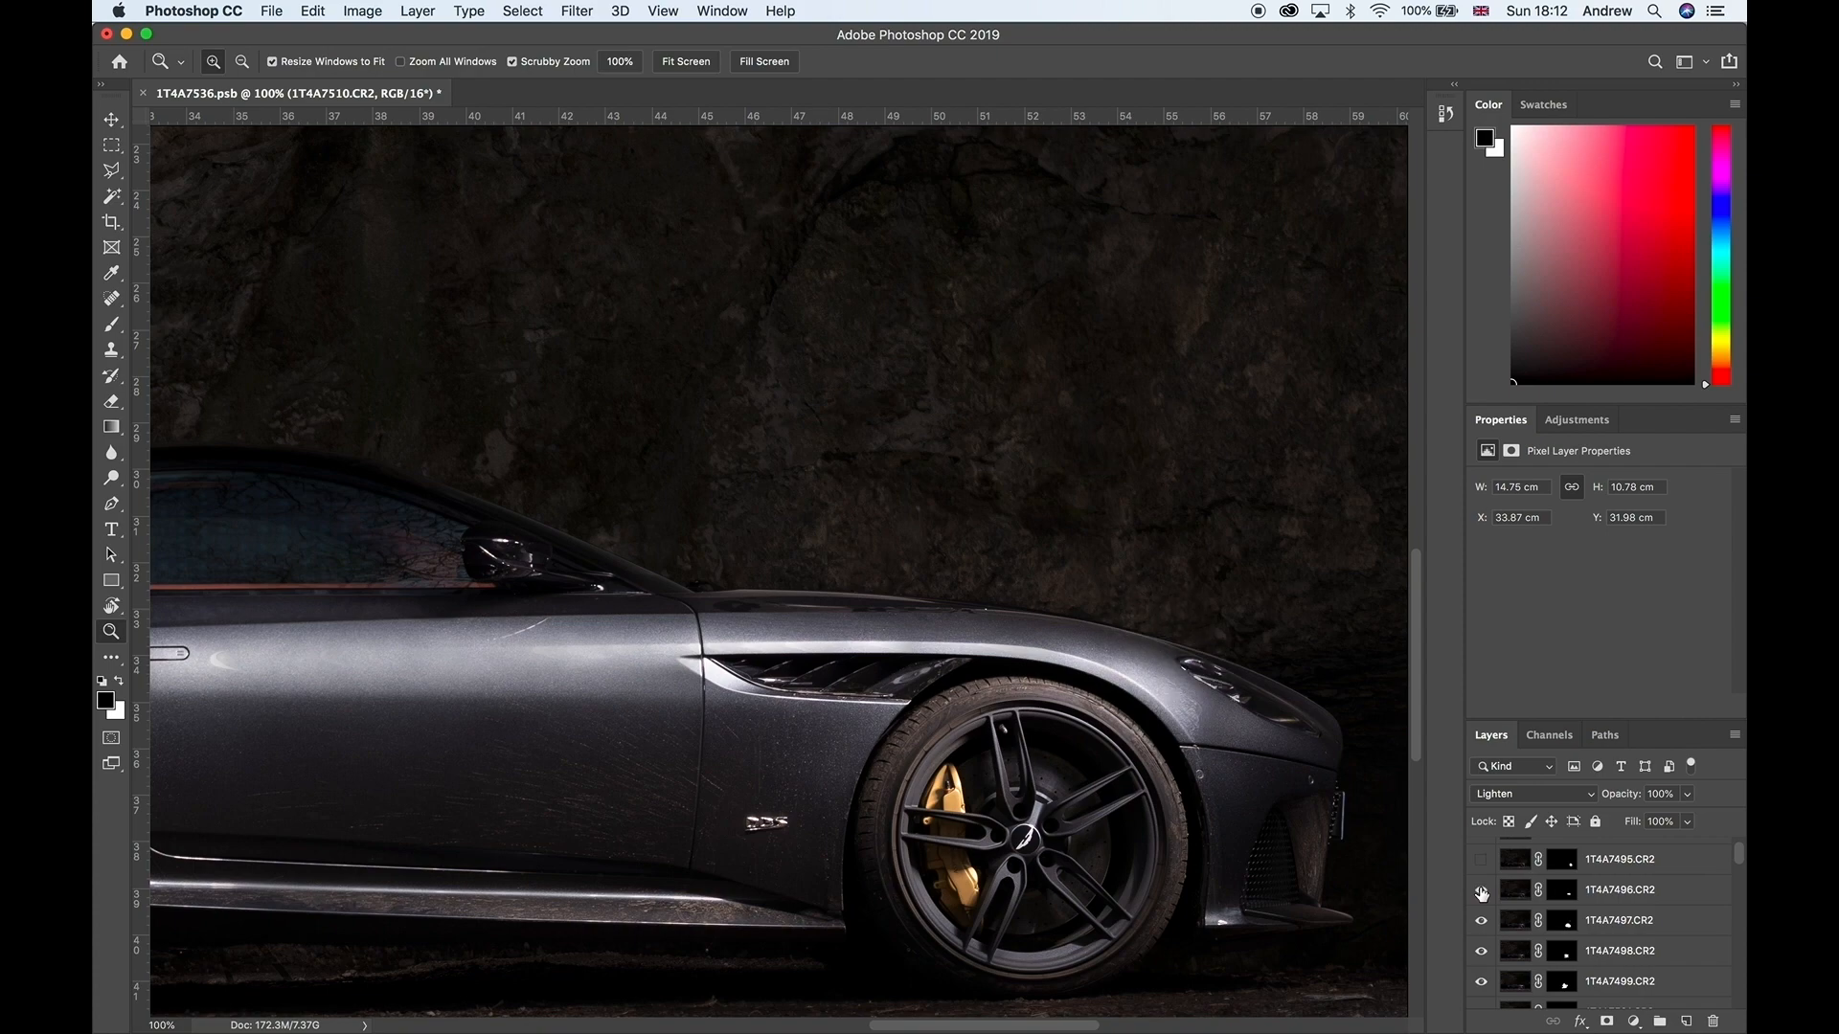
pyautogui.rightClick(1106, 740)
pyautogui.click(1342, 848)
pyautogui.scroll(1, 1532, 946)
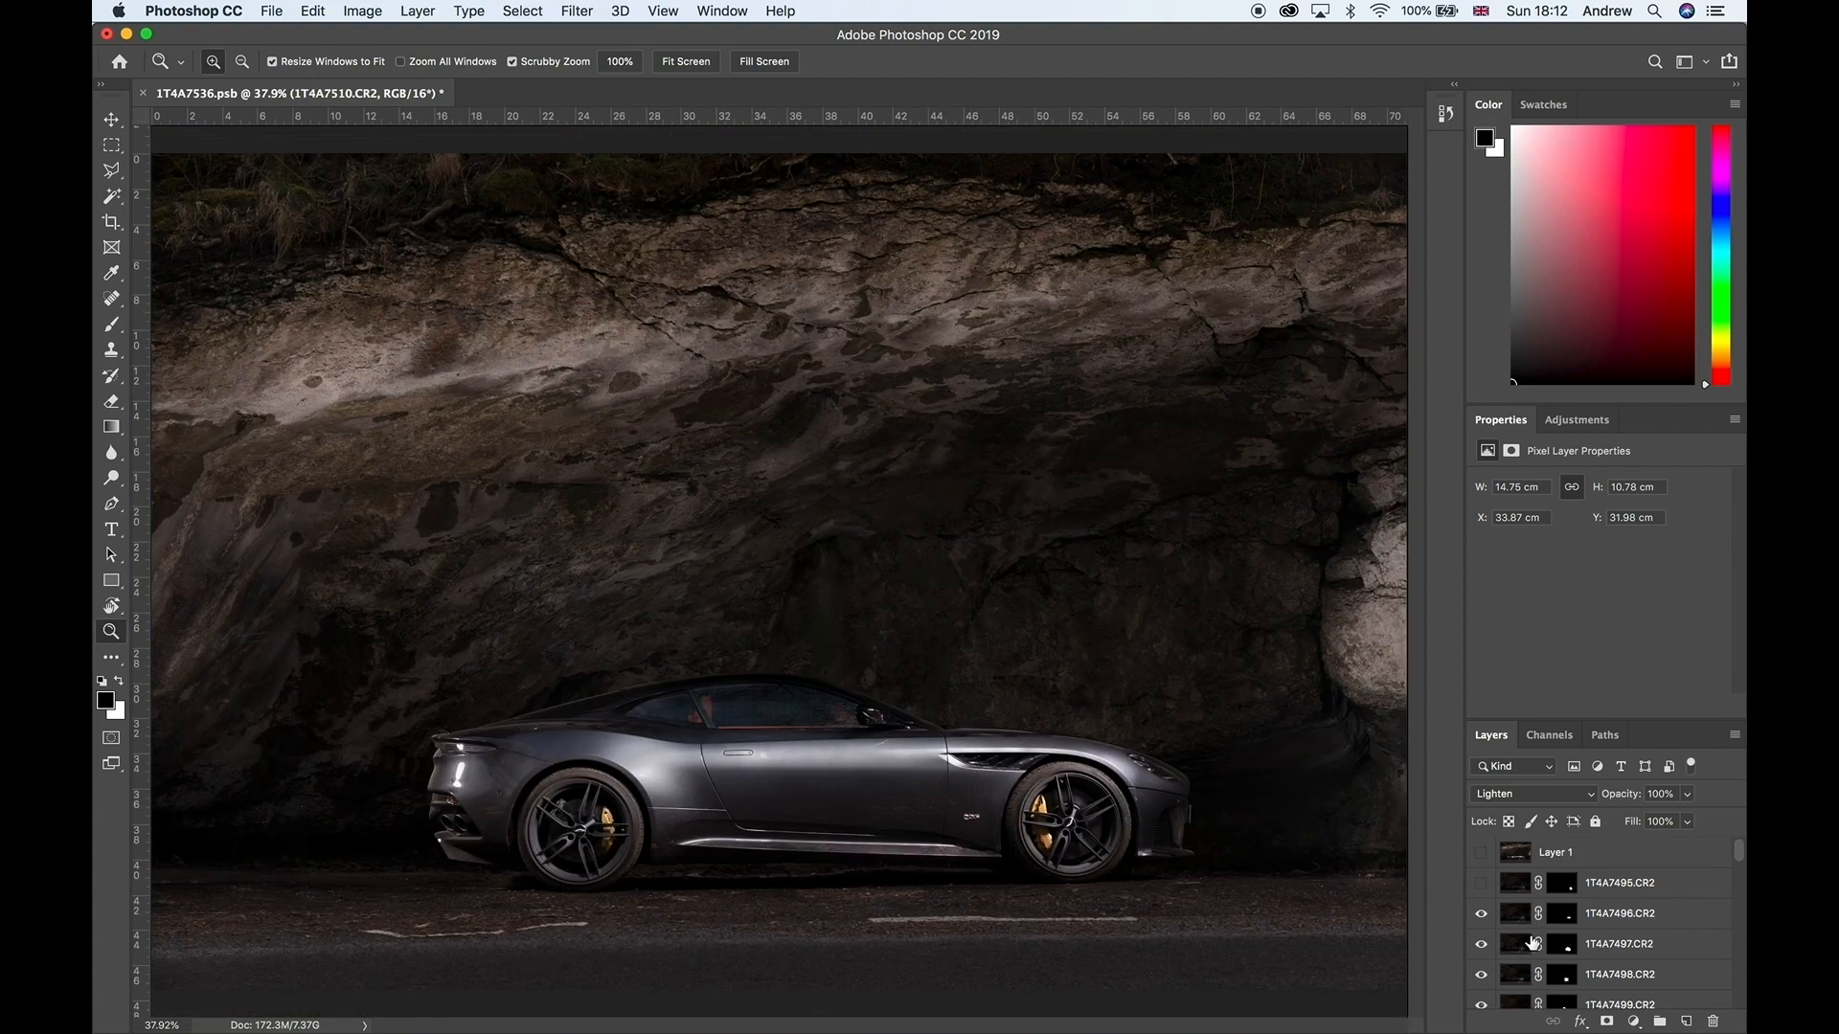
pyautogui.click(1481, 883)
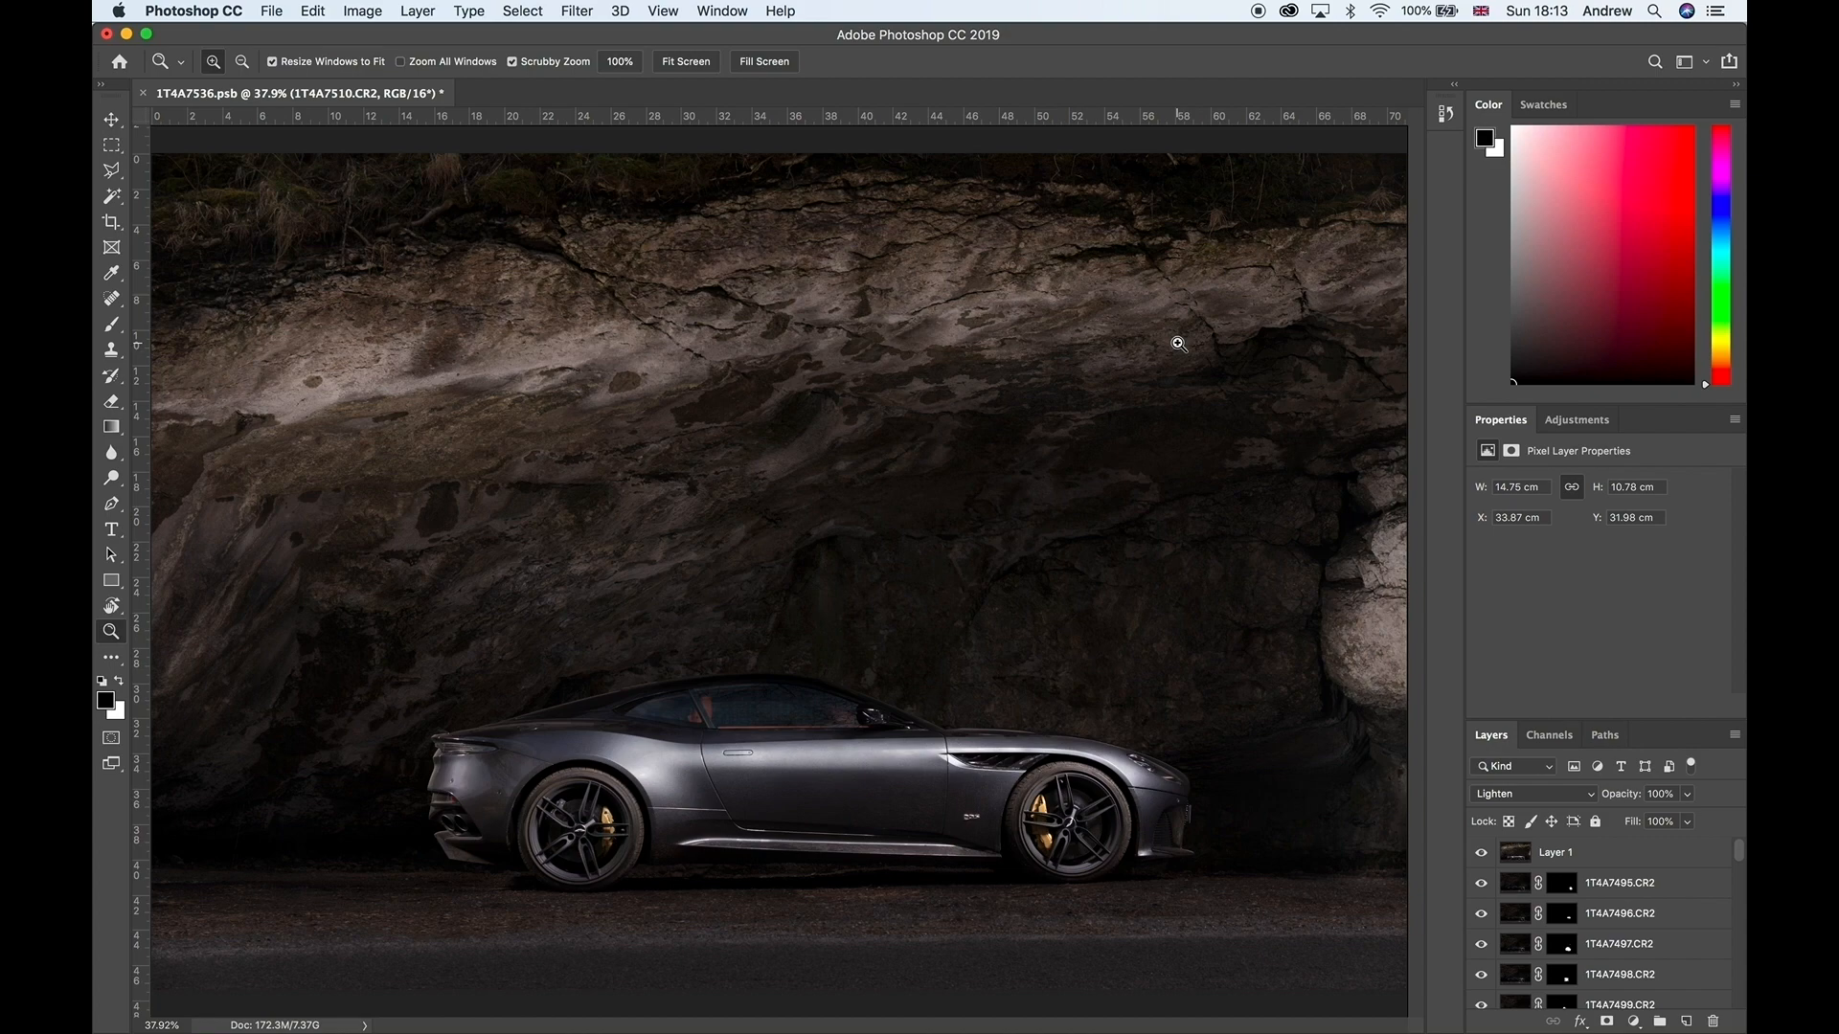
# Step: Switch to Lightroom Classic to view the photo 1T4A7383.CR2 of the car against the rock face
pyautogui.hotkey('ctrl', 'Right')
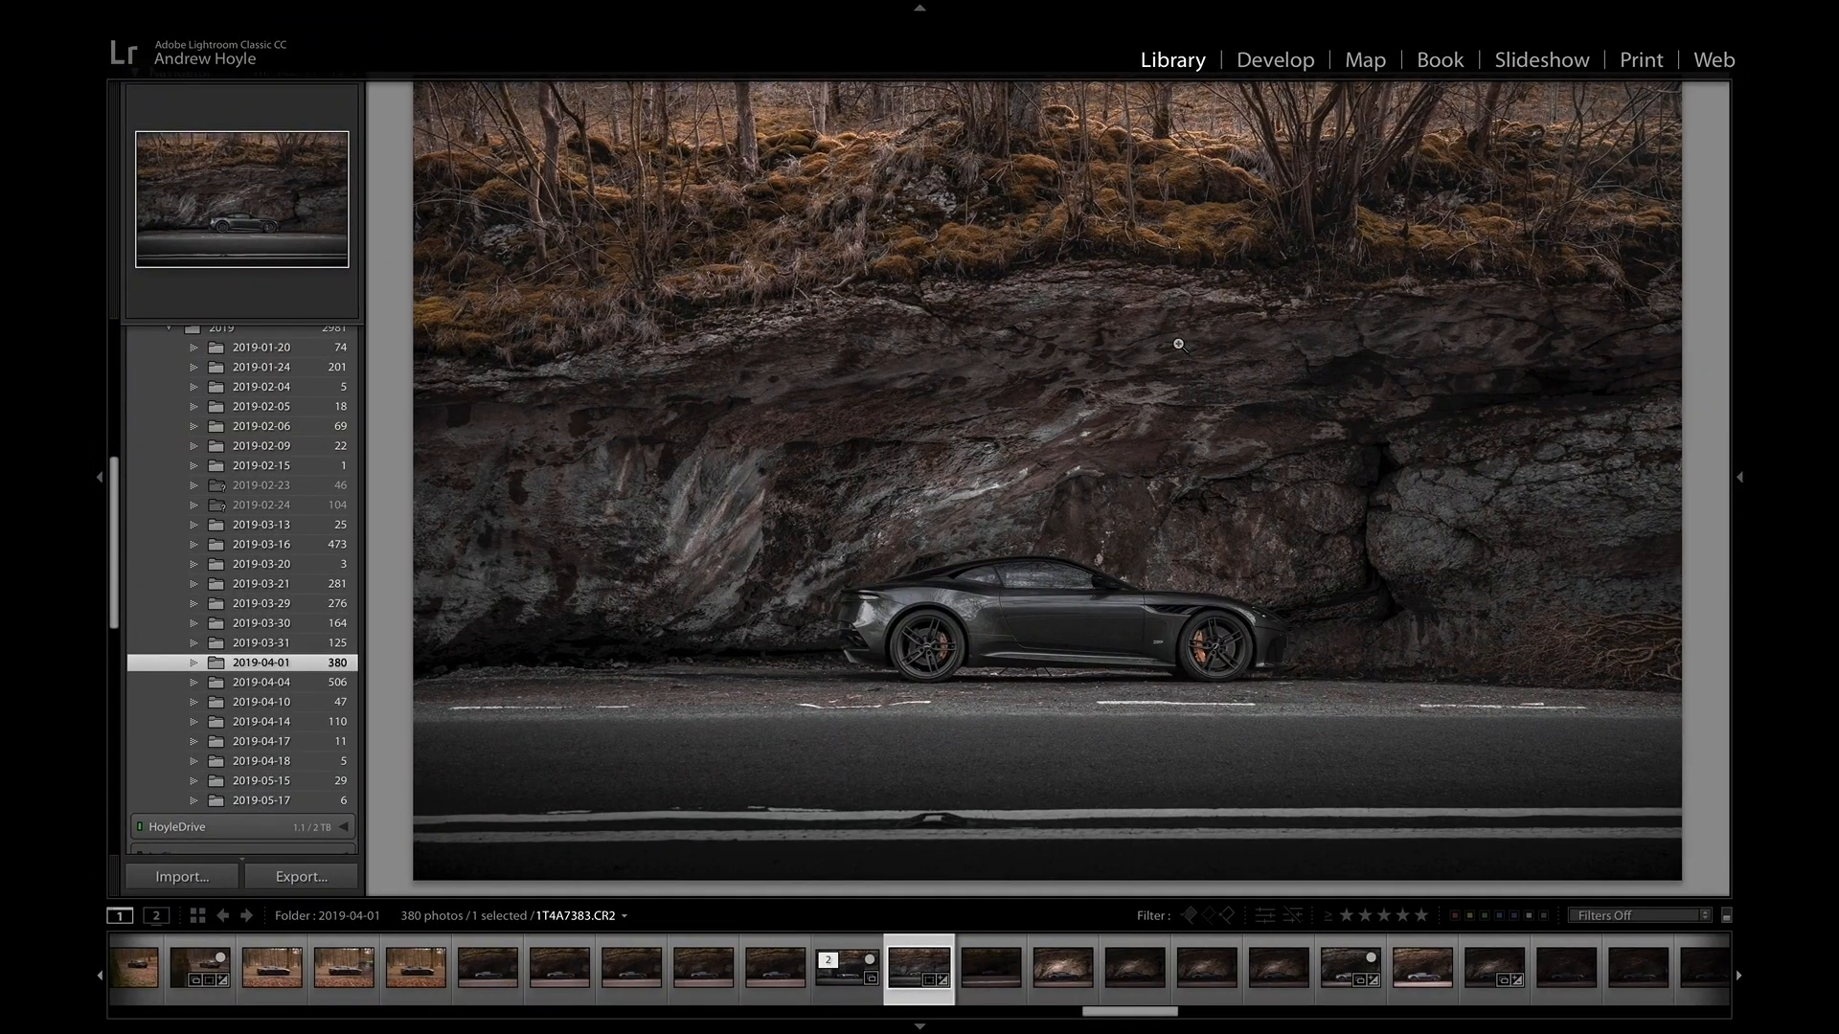